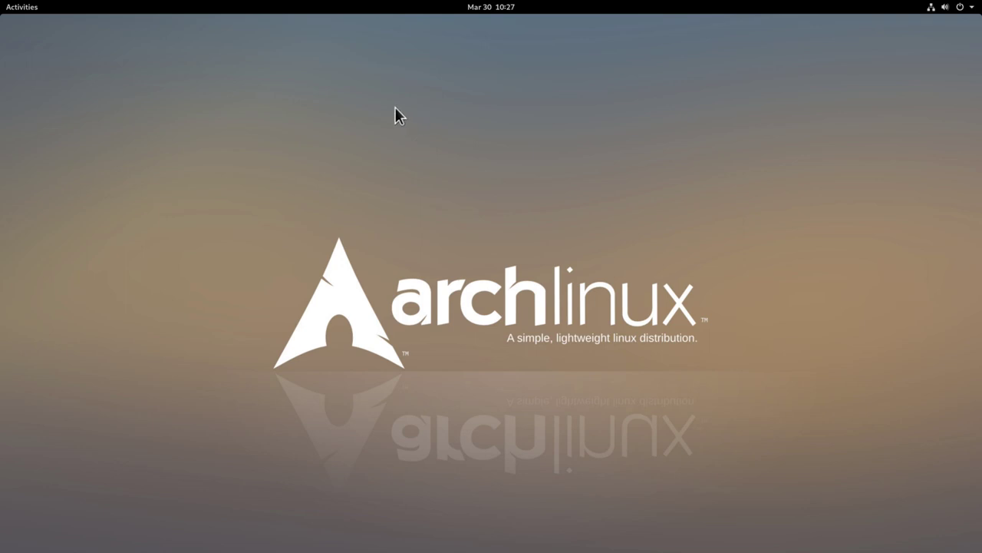
Launch Firefox and reach the AUR home page through a web search for 'aur'.
{"action": "left_click", "coordinate": [17, 9]}
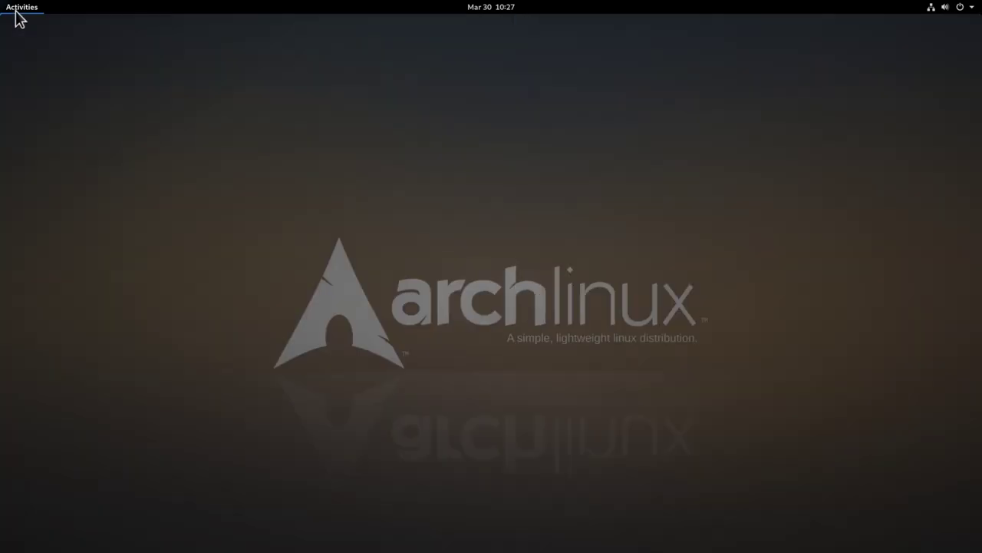
{"action": "left_click", "coordinate": [26, 133]}
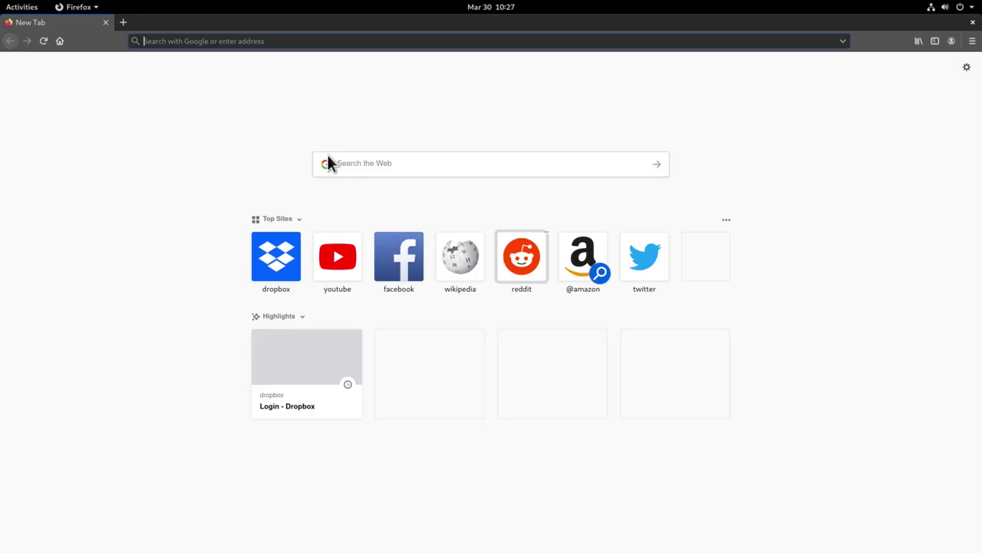
{"action": "type", "text": "aur"}
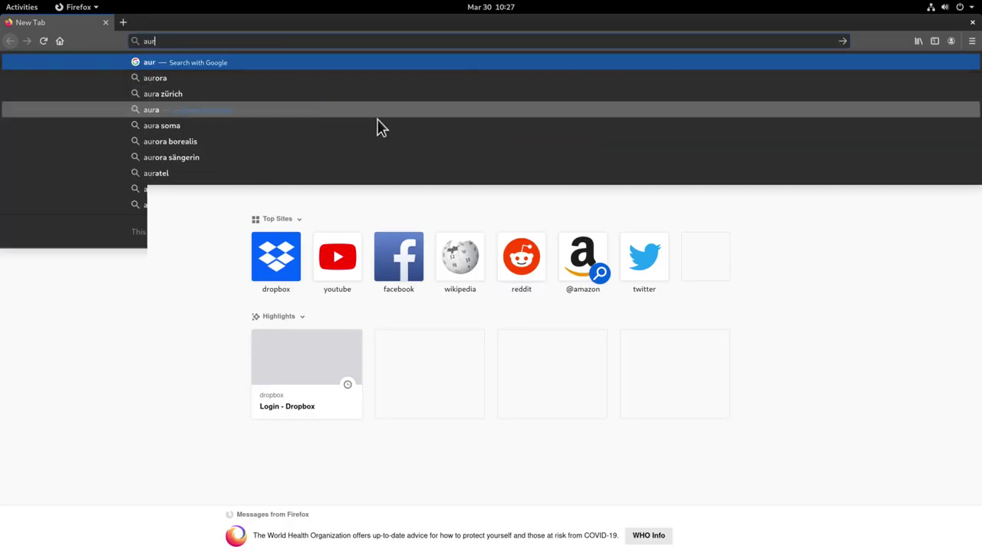
{"action": "key", "text": "Return"}
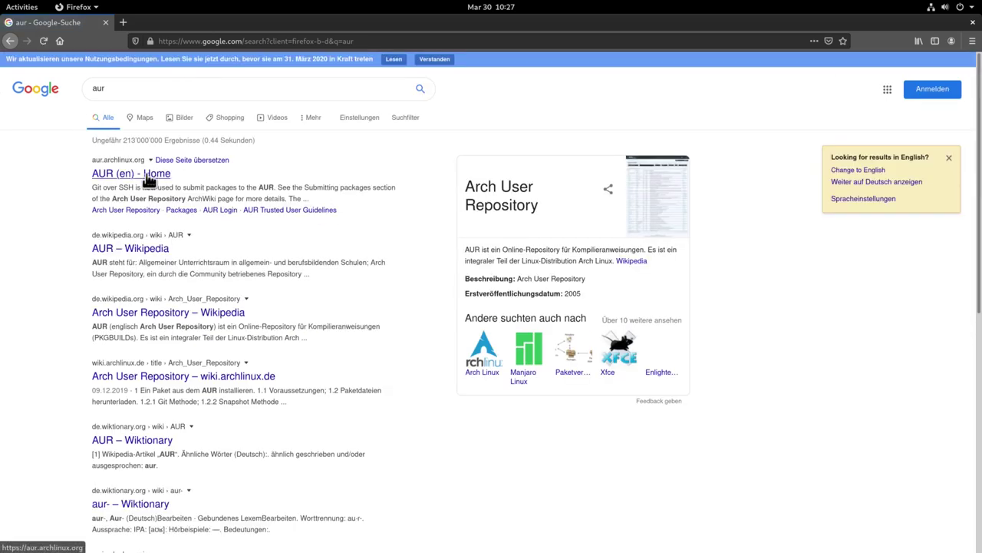
{"action": "left_click", "coordinate": [147, 178]}
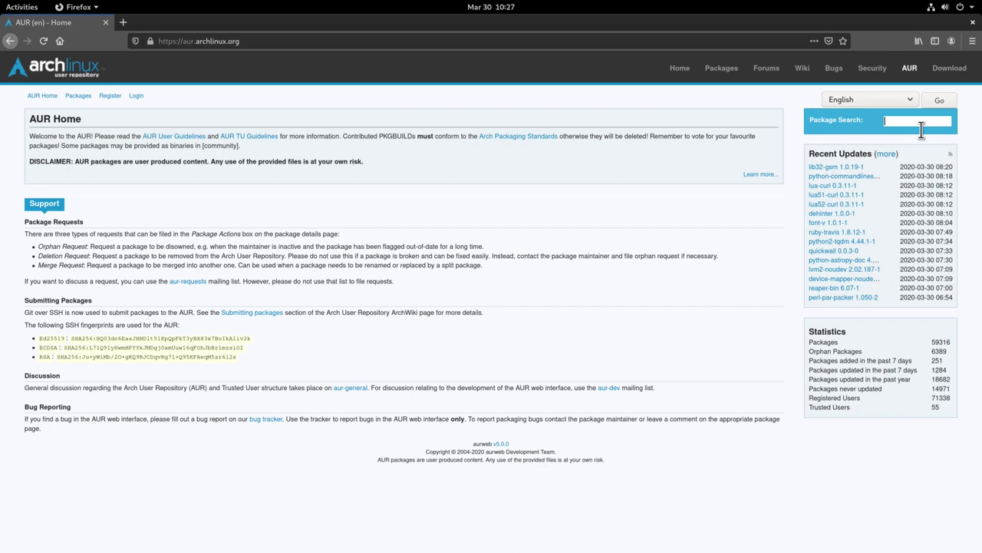
Search AUR for duplicati and copy the duplicati-latest package's Git clone URL.
{"action": "type", "text": "duplicati"}
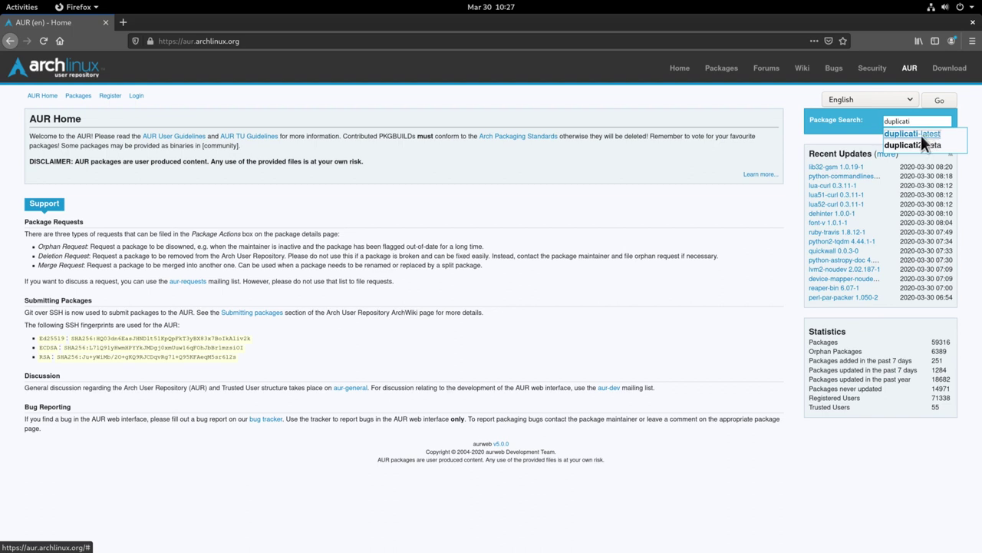
{"action": "left_click", "coordinate": [921, 135]}
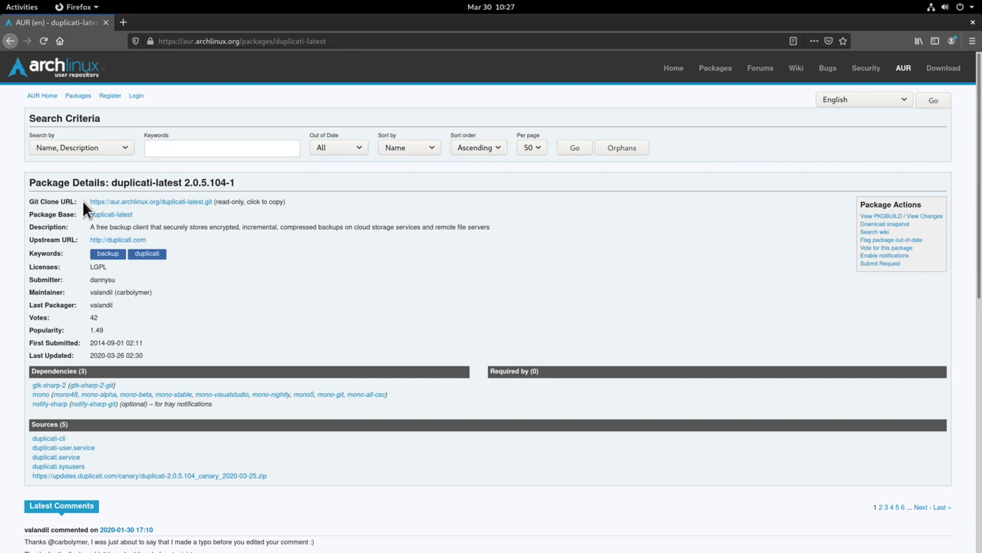
{"action": "right_click", "coordinate": [162, 206]}
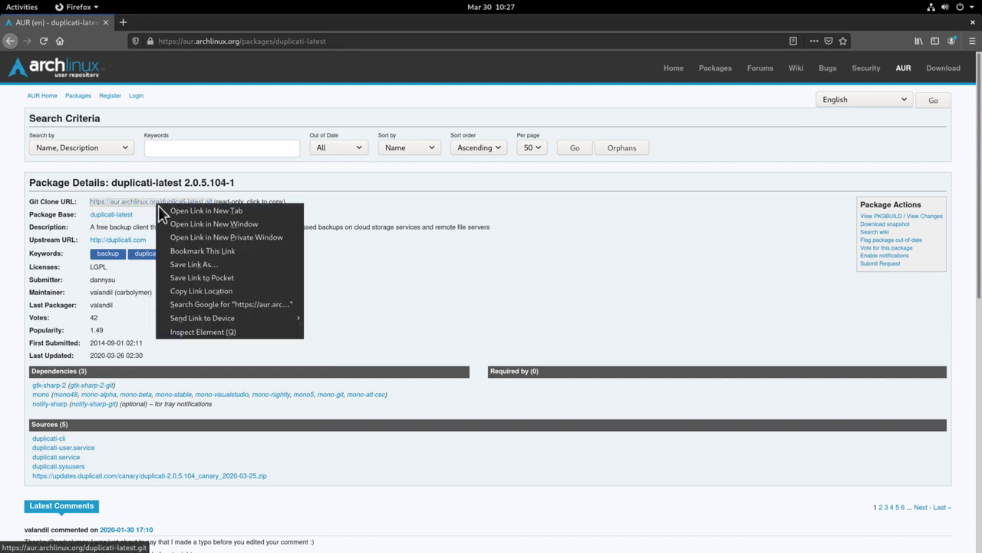
{"action": "left_click", "coordinate": [176, 293]}
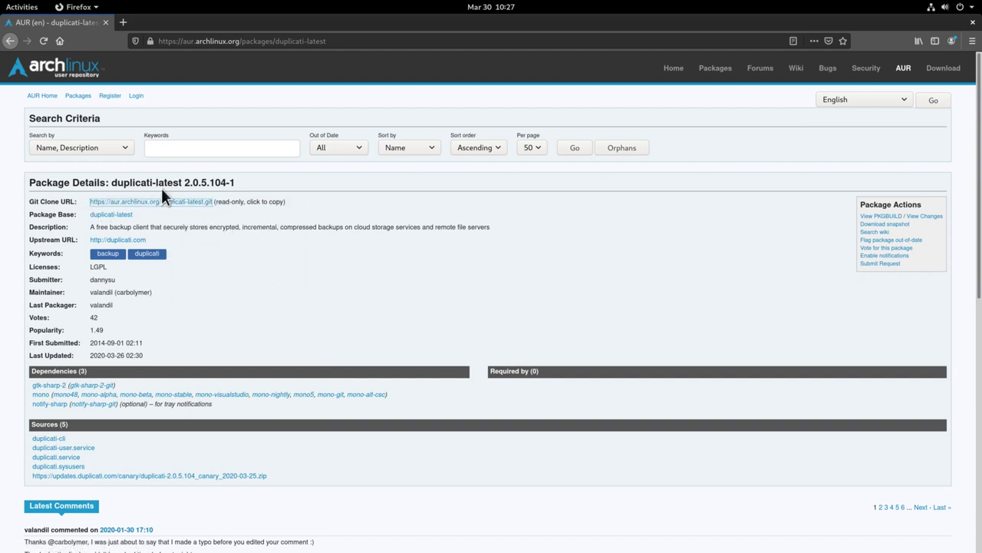
Close the browser and run 'git clone' with the pasted duplicati-latest URL in a terminal.
{"action": "left_click", "coordinate": [106, 22]}
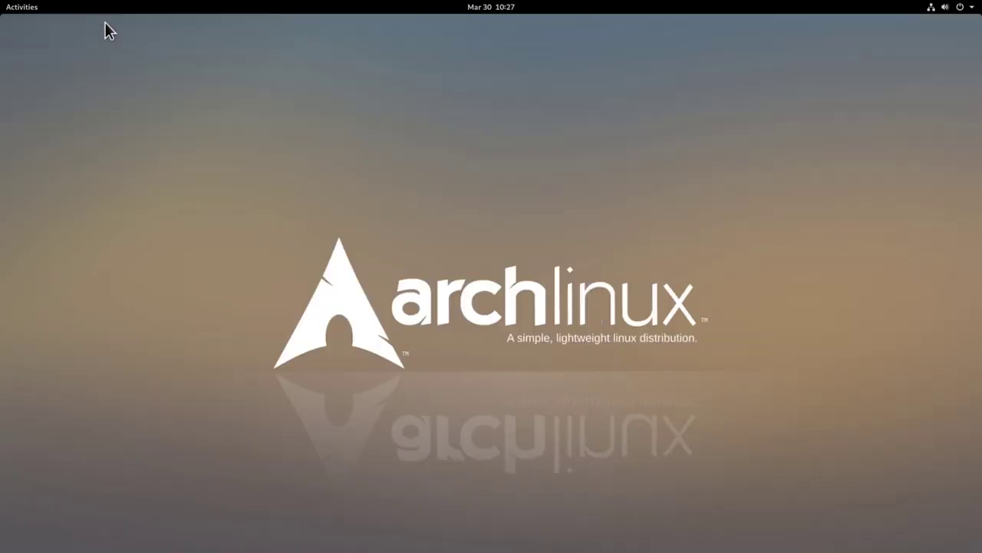
{"action": "left_click", "coordinate": [25, 9]}
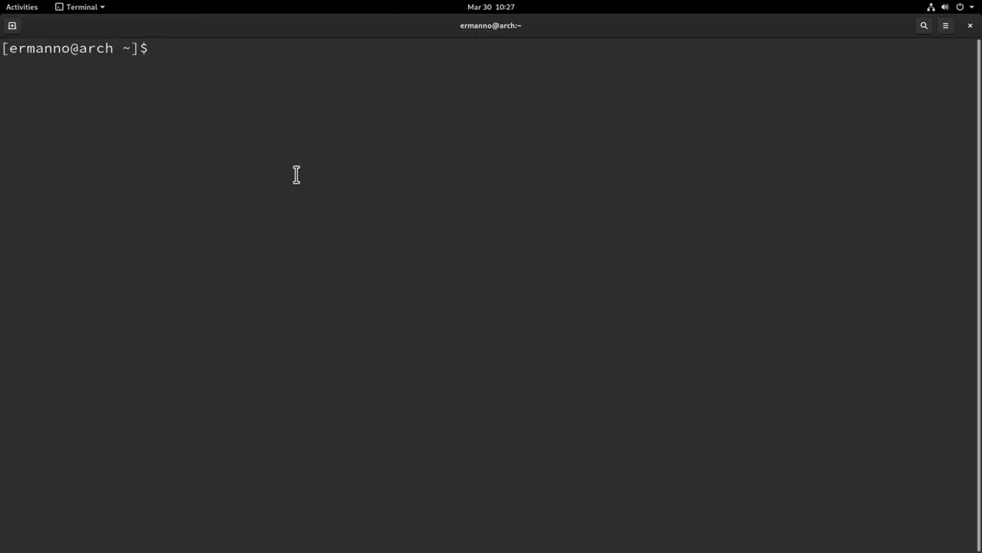
{"action": "type", "text": "git clone"}
{"action": "key", "text": "ctrl+shift+v"}
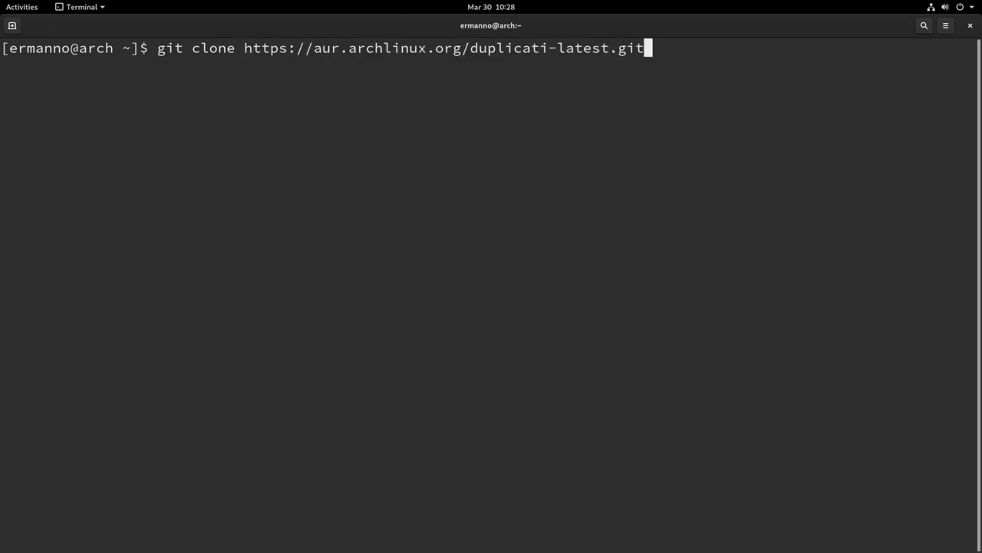
{"action": "key", "text": "Return"}
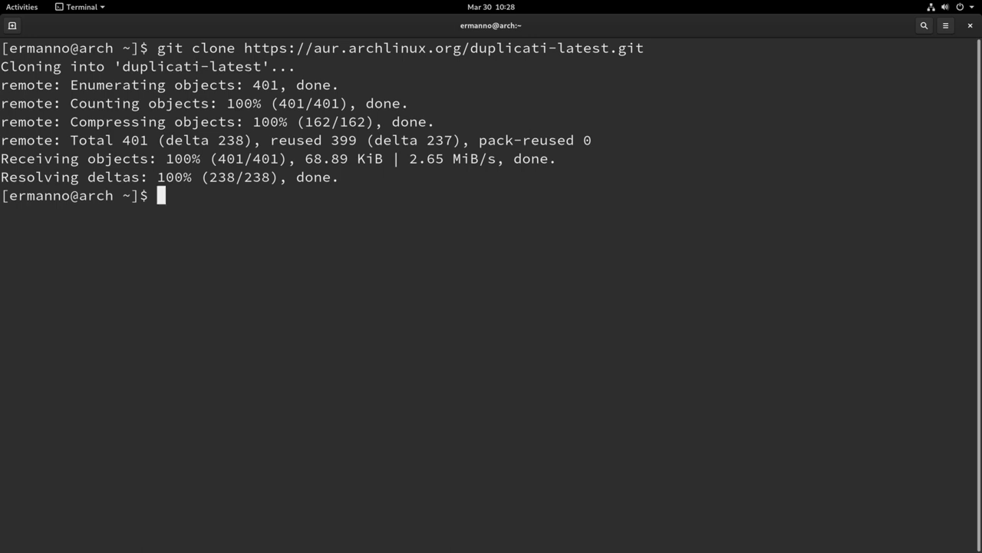
Change into the cloned duplicati-latest folder.
{"action": "type", "text": "cd d"}
{"action": "key", "text": "Tab"}
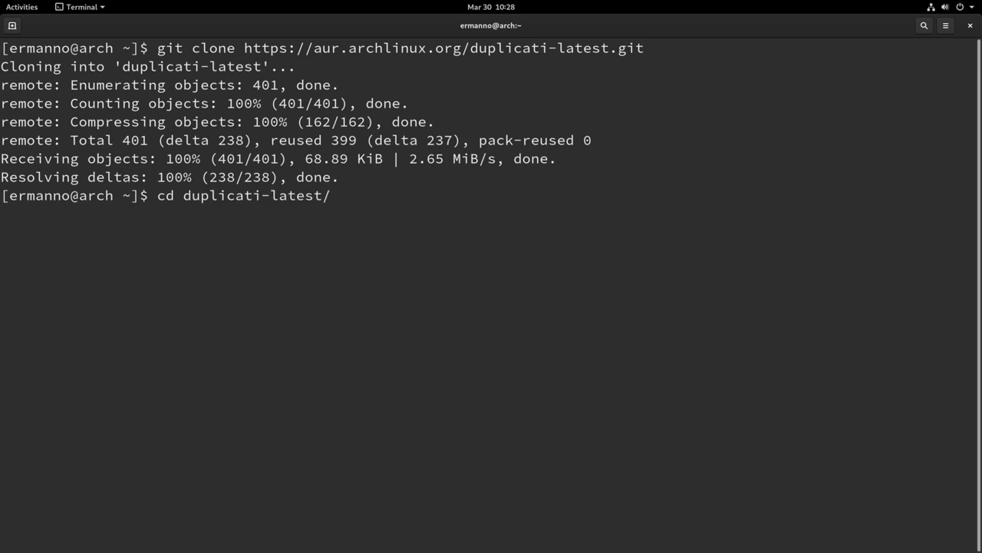
{"action": "key", "text": "Return"}
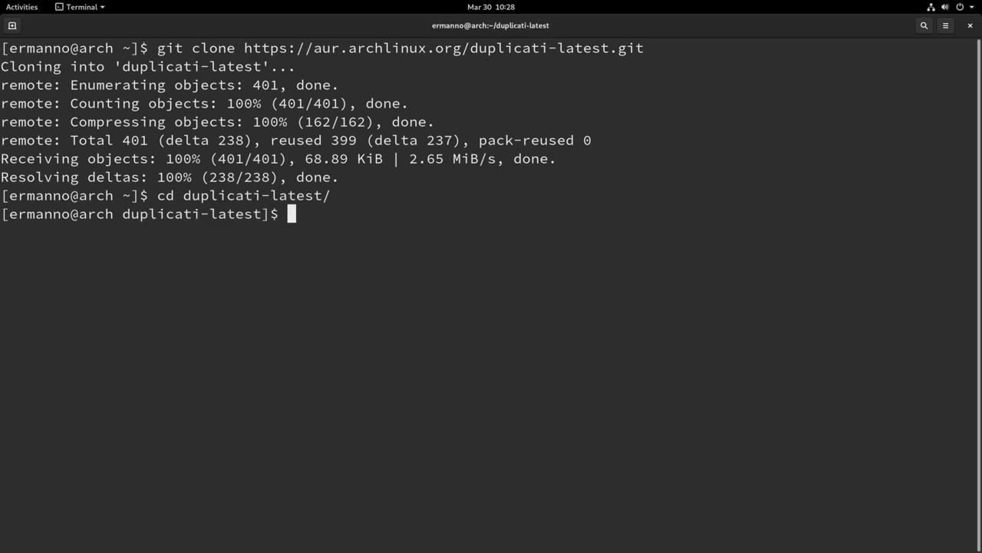
Build and install the package with 'makepkg -si PKGBUILD', confirming the install, then clear the screen.
{"action": "type", "text": "makepkg -si"}
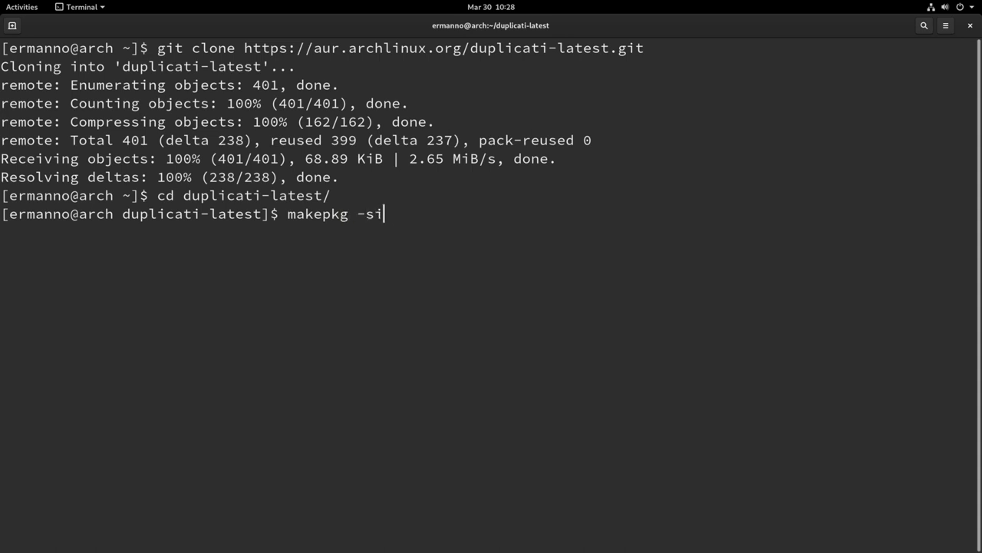
{"action": "type", "text": " P"}
{"action": "key", "text": "Tab"}
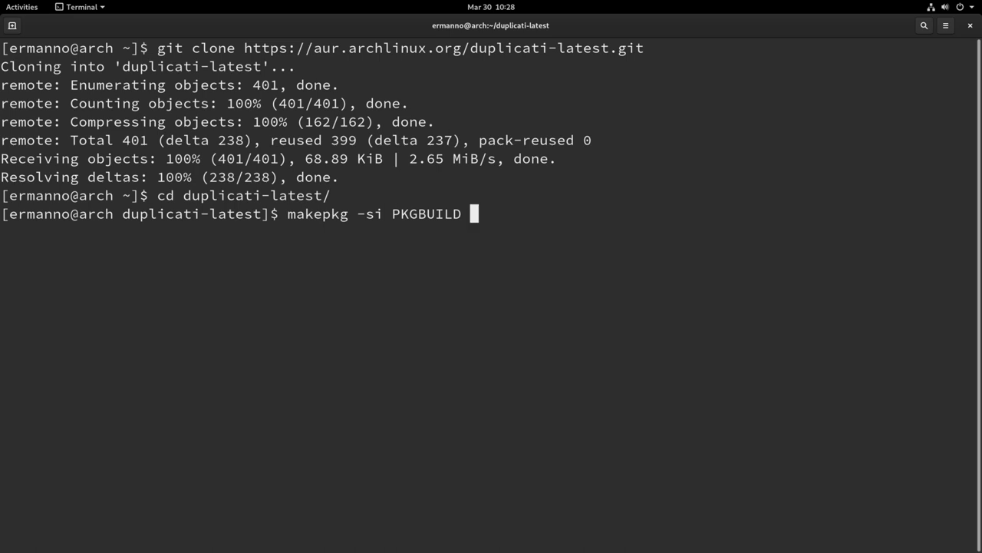
{"action": "key", "text": "Return"}
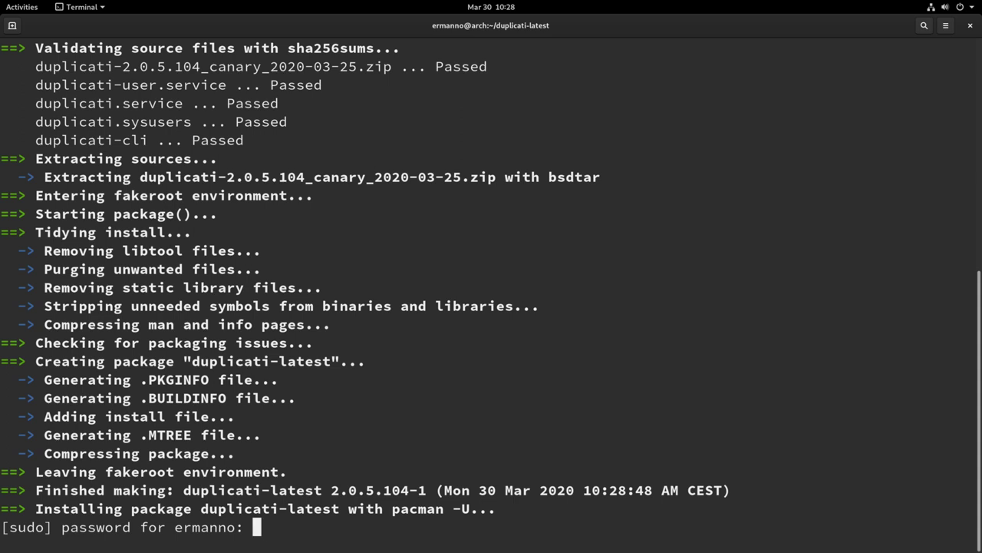
{"action": "key", "text": "Return"}
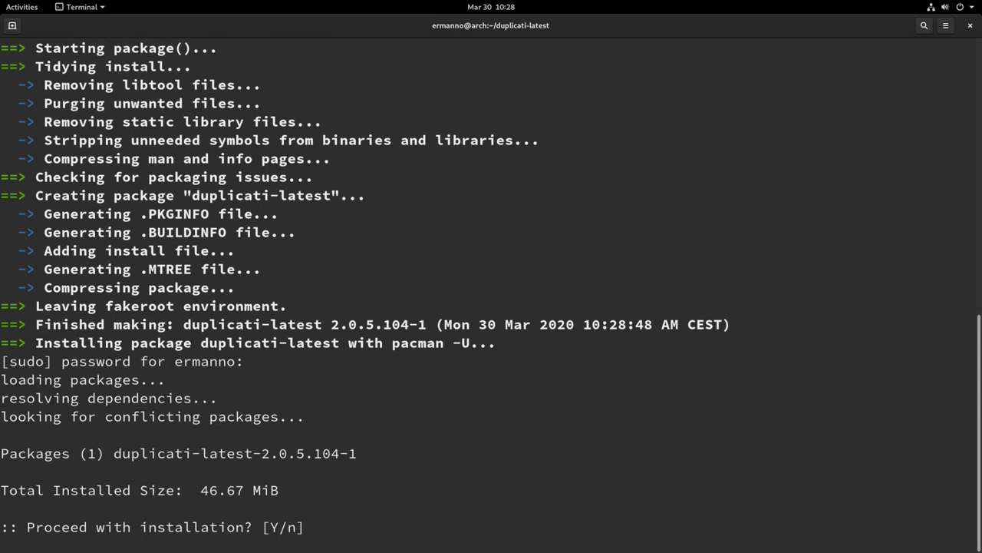
{"action": "key", "text": "Return"}
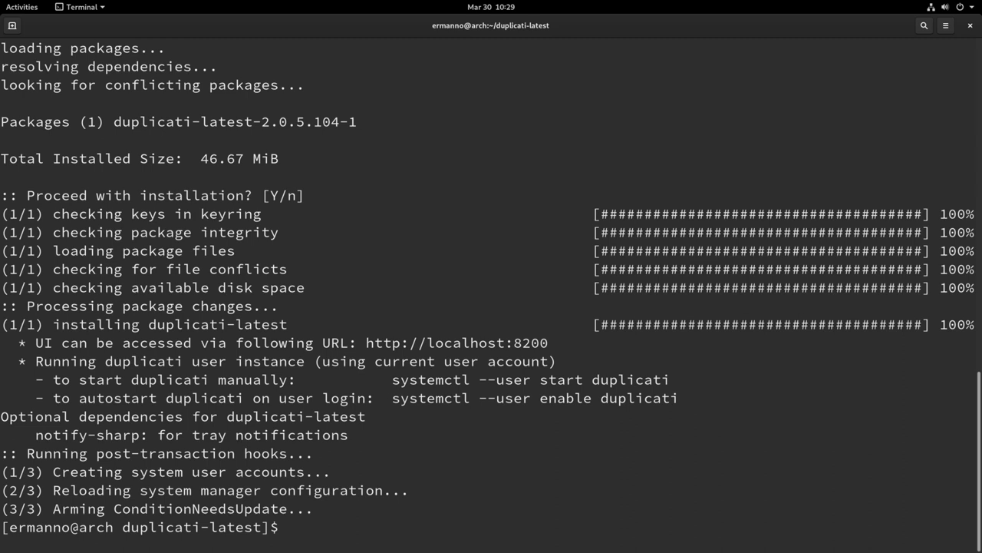
{"action": "key", "text": "ctrl+l"}
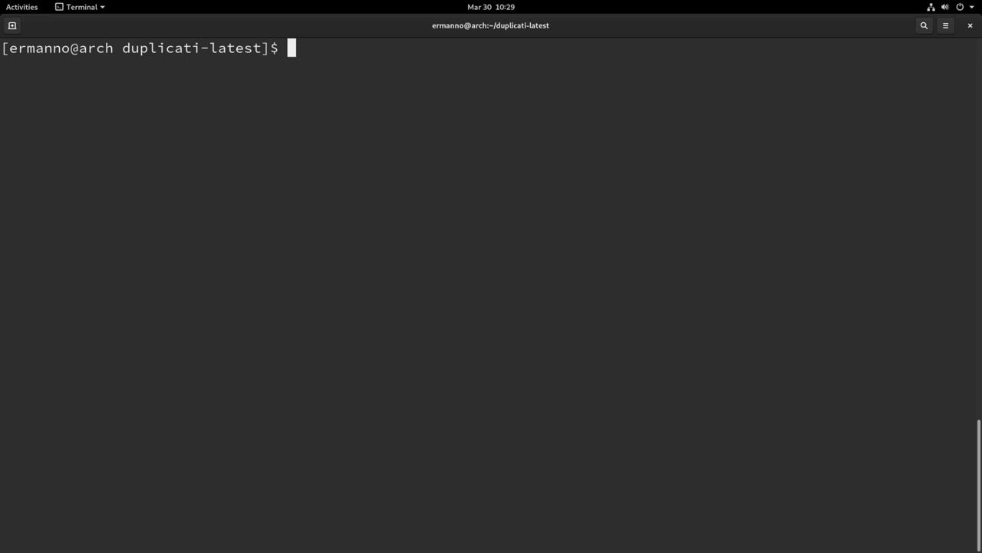
Open duplicati.service from /usr/lib/systemd/system in nano with sudo.
{"action": "type", "text": "cd /us"}
{"action": "key", "text": "Tab"}
{"action": "type", "text": "lib/s"}
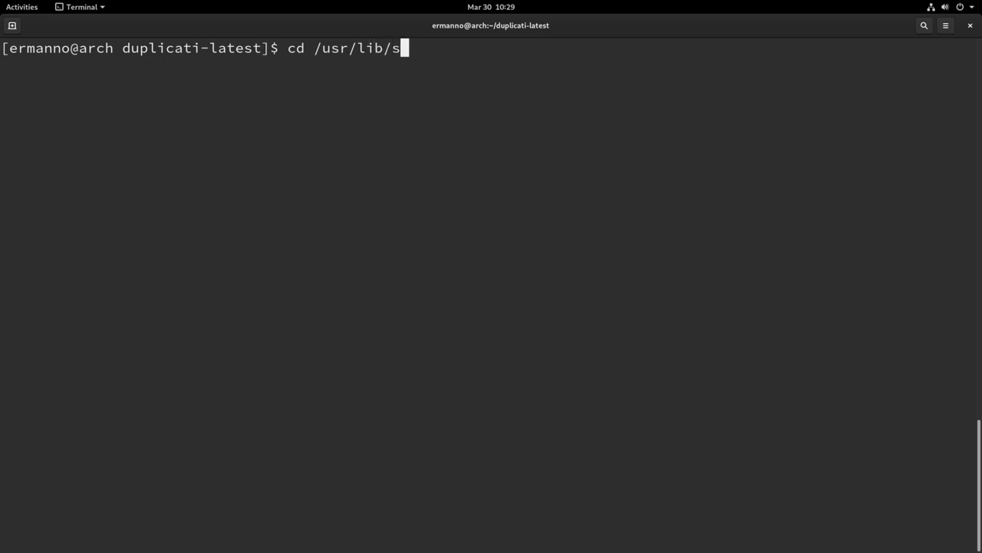
{"action": "type", "text": "ystemd/systemd/syste,"}
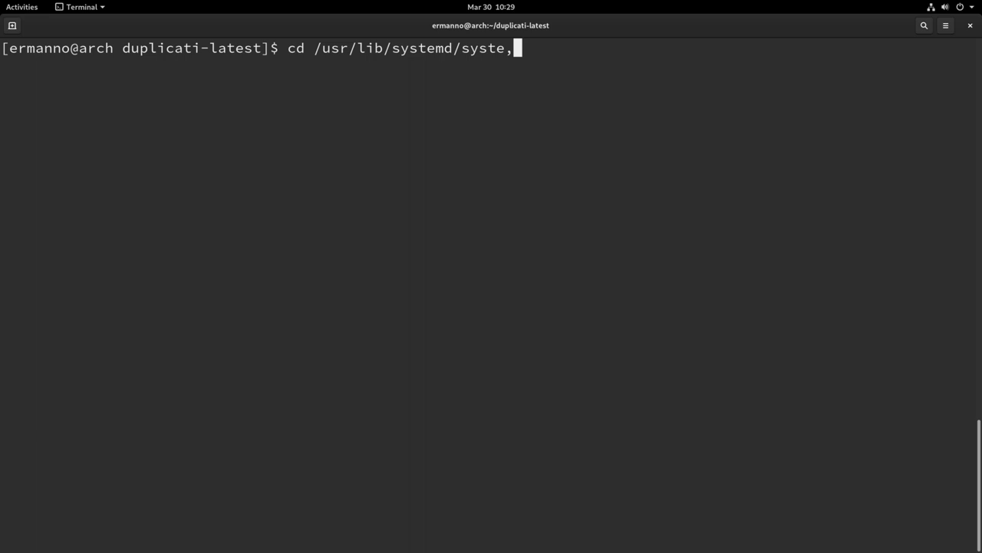
{"action": "key", "text": "Return"}
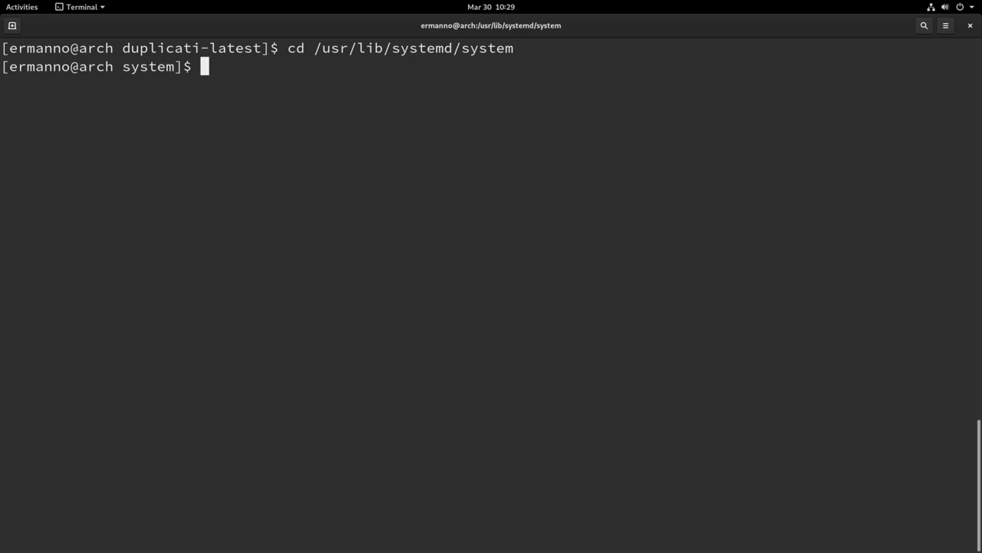
{"action": "type", "text": "sudo nano dupl"}
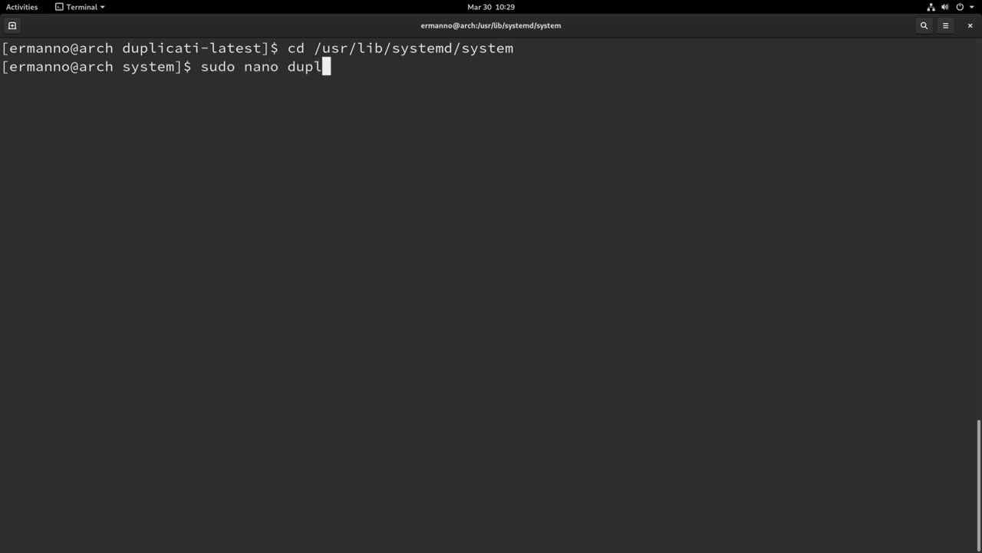
{"action": "key", "text": "Tab"}
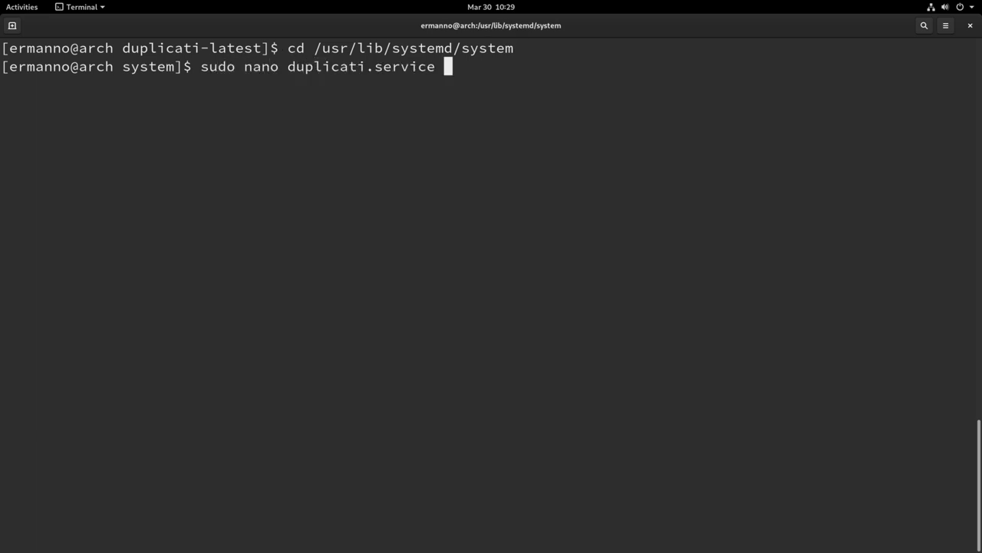
{"action": "key", "text": "Return"}
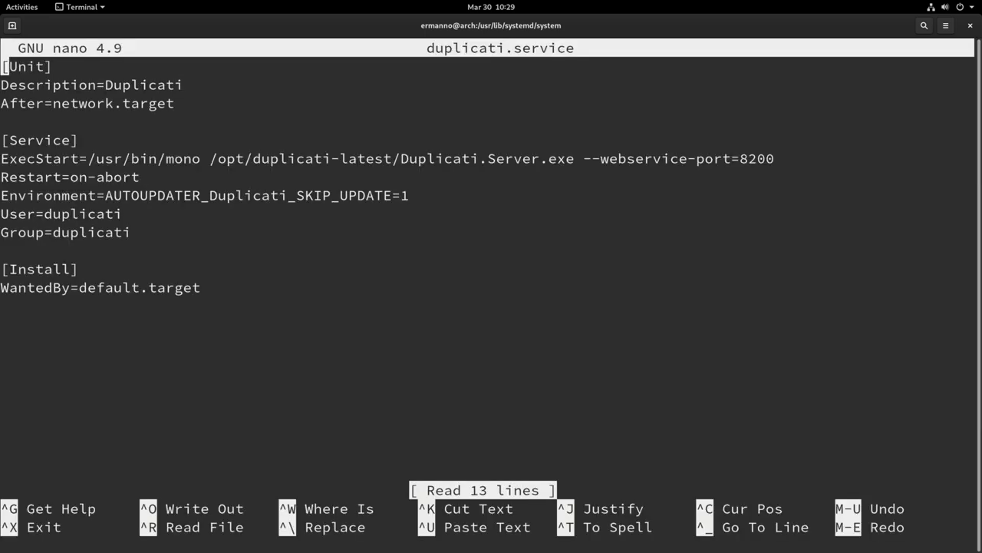
Change User=duplicati to User=root, save the unit file and exit nano.
{"action": "key", "text": "Down"}
{"action": "key", "text": "Down"}
{"action": "key", "text": "Down"}
{"action": "key", "text": "Down"}
{"action": "key", "text": "Down"}
{"action": "key", "text": "Down"}
{"action": "key", "text": "Down"}
{"action": "key", "text": "Down"}
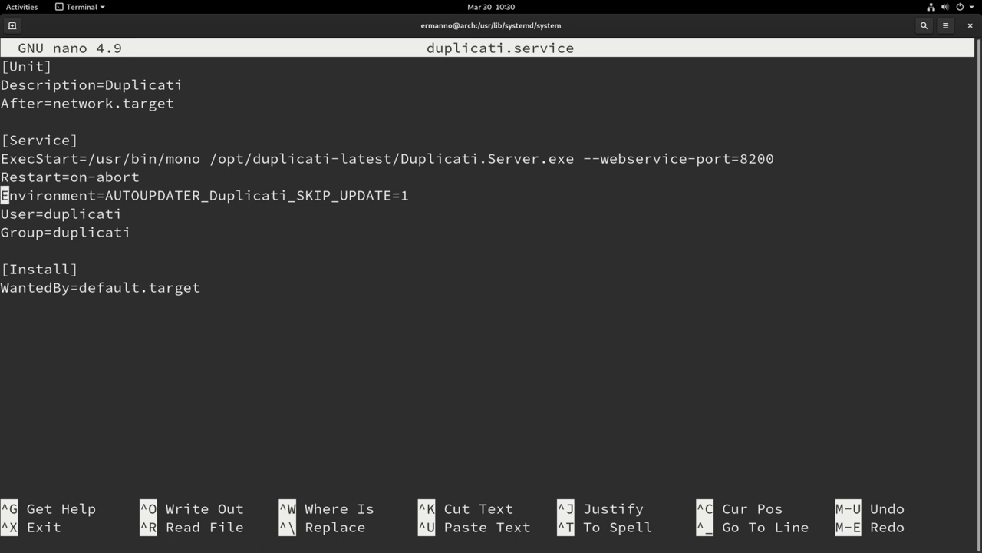
{"action": "key", "text": "Right"}
{"action": "key", "text": "Right"}
{"action": "key", "text": "Right"}
{"action": "key", "text": "Right"}
{"action": "key", "text": "Right"}
{"action": "type", "text": "root"}
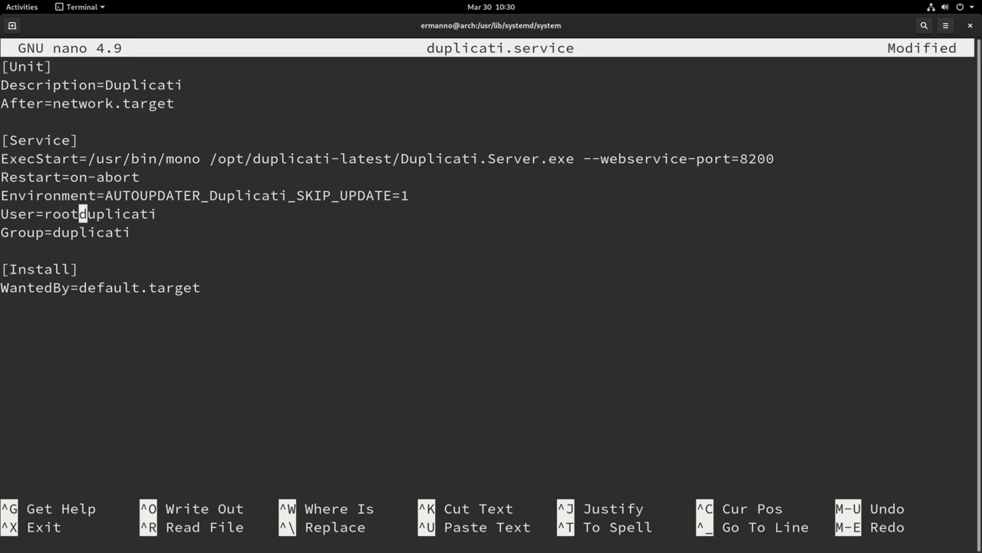
{"action": "key", "text": "Delete"}
{"action": "key", "text": "Delete"}
{"action": "key", "text": "Delete"}
{"action": "key", "text": "Delete"}
{"action": "key", "text": "Delete"}
{"action": "key", "text": "Delete"}
{"action": "key", "text": "Delete"}
{"action": "key", "text": "Delete"}
{"action": "key", "text": "Delete"}
{"action": "key", "text": "ctrl+o"}
{"action": "key", "text": "Return"}
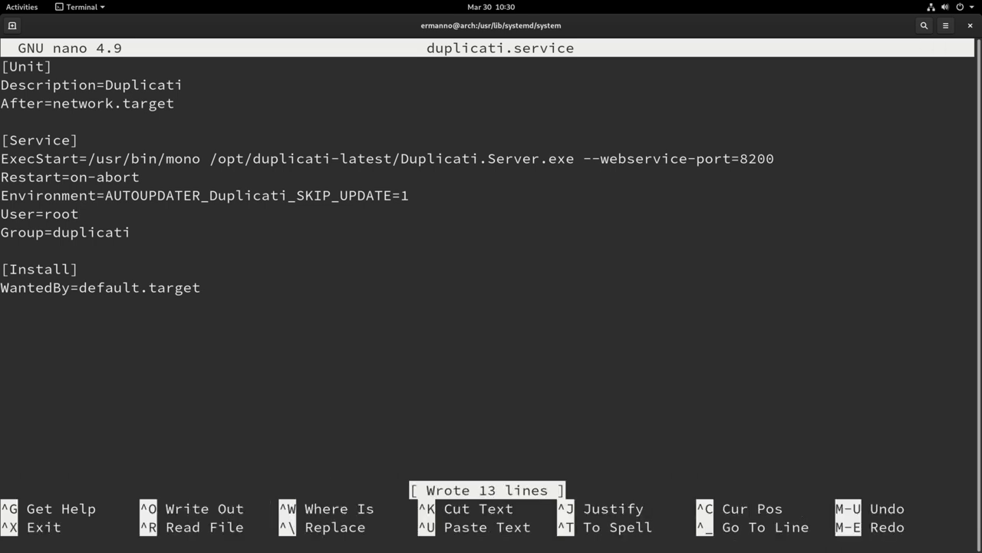
{"action": "key", "text": "ctrl+x"}
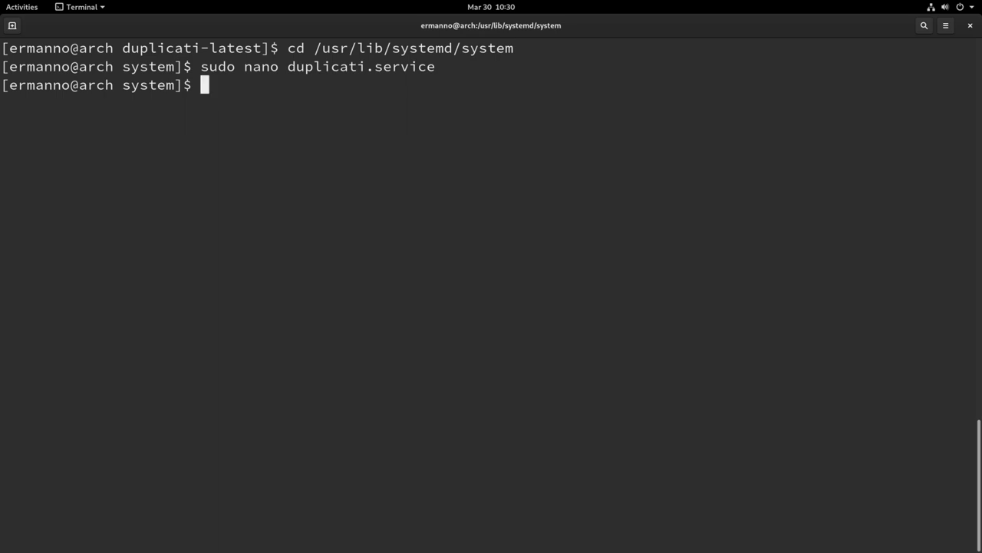
Run 'sudo systemctl daemon-reload'.
{"action": "type", "text": "sudo syste"}
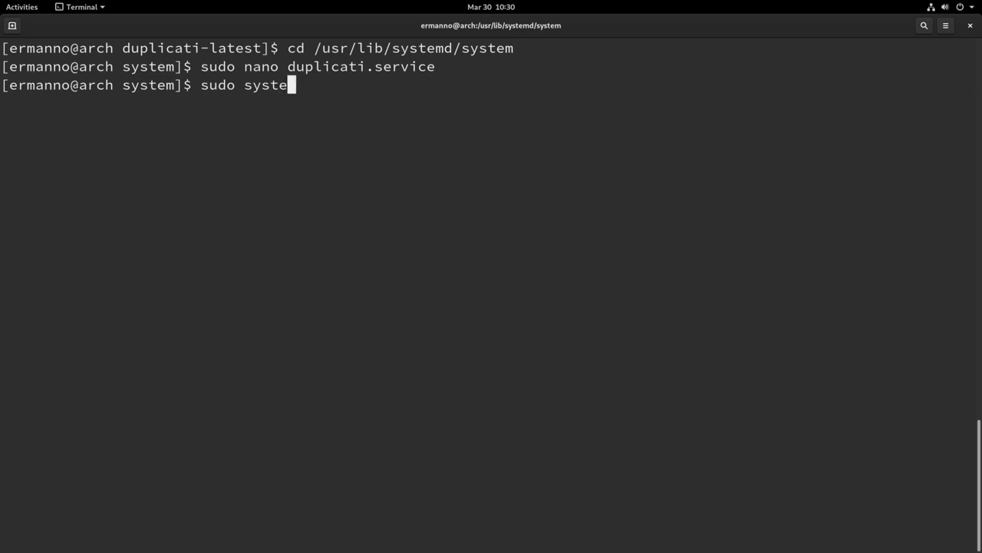
{"action": "type", "text": "mctl da"}
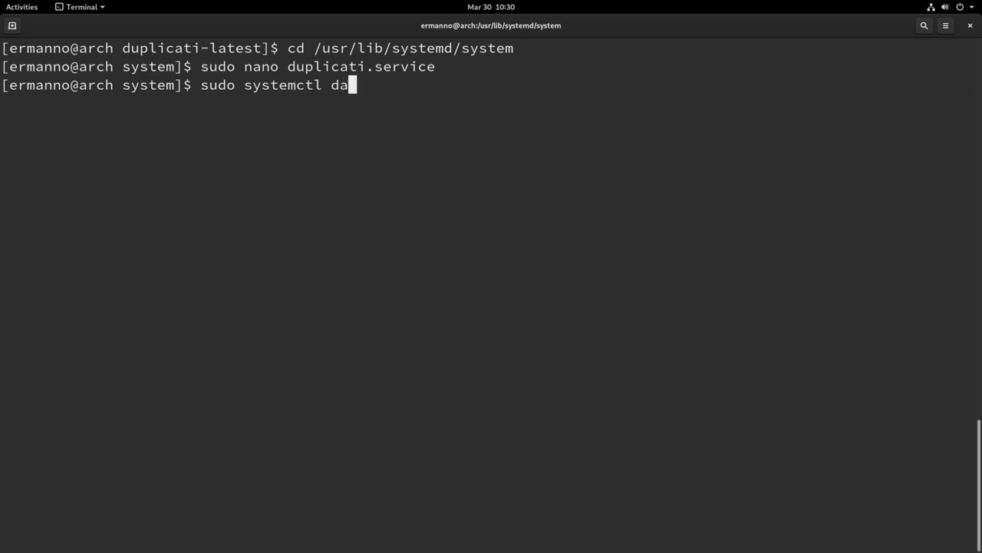
{"action": "type", "text": "emon-r"}
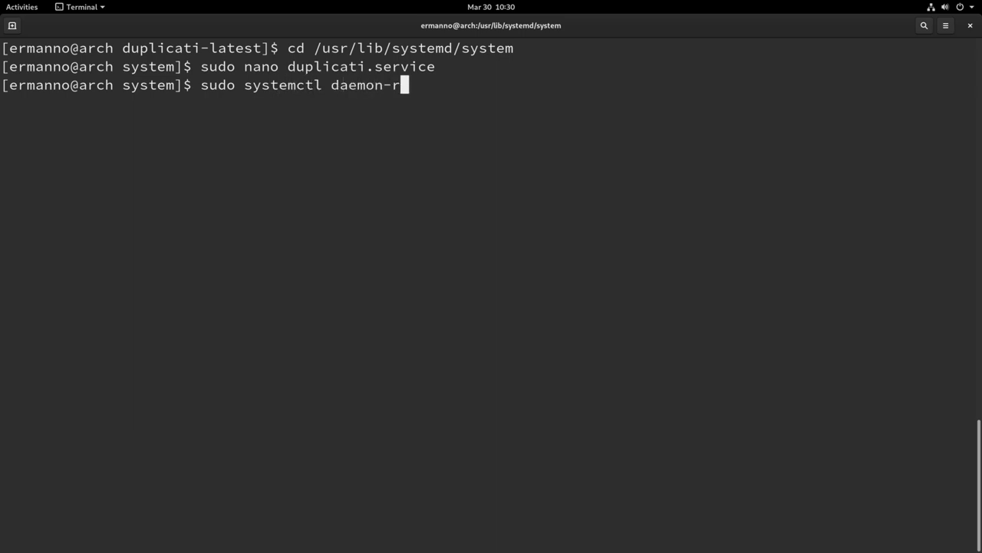
{"action": "type", "text": "eload"}
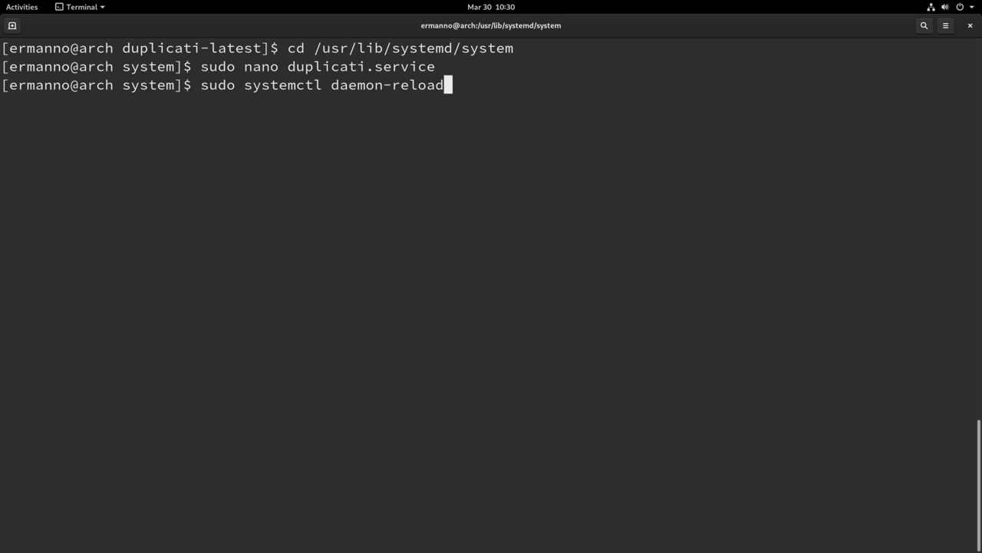
{"action": "key", "text": "Return"}
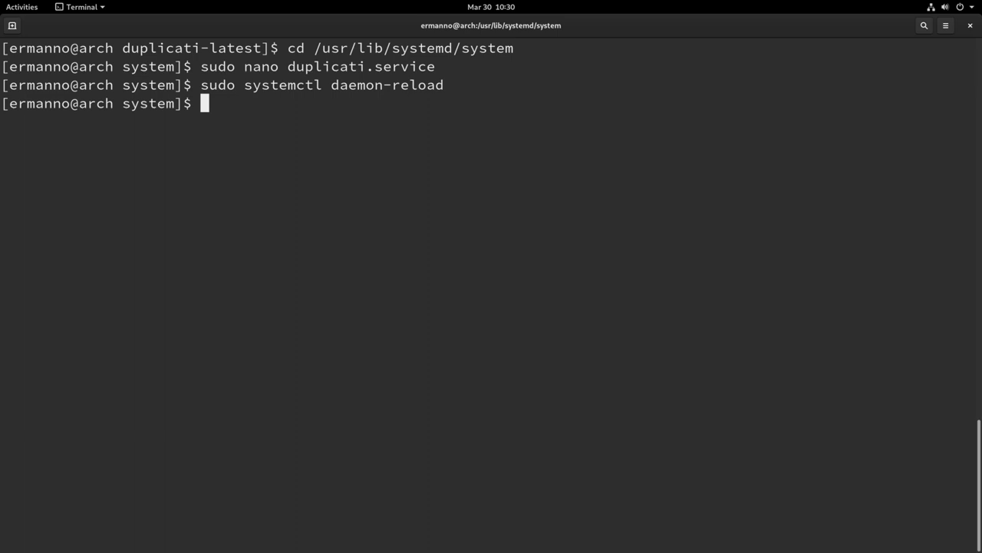
Start duplicati.service, enable it at boot with systemctl, and close the terminal.
{"action": "type", "text": "sudo systemc"}
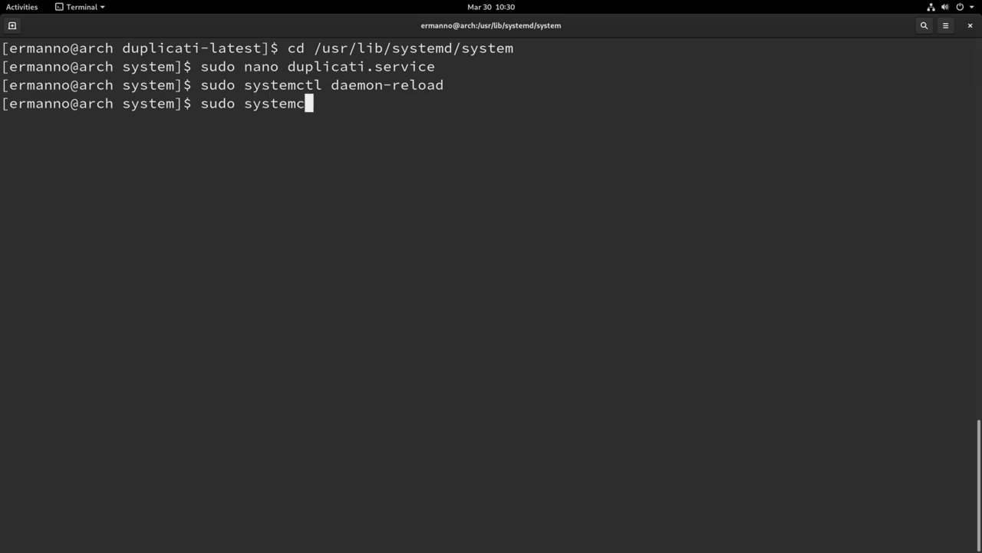
{"action": "type", "text": "tl start du"}
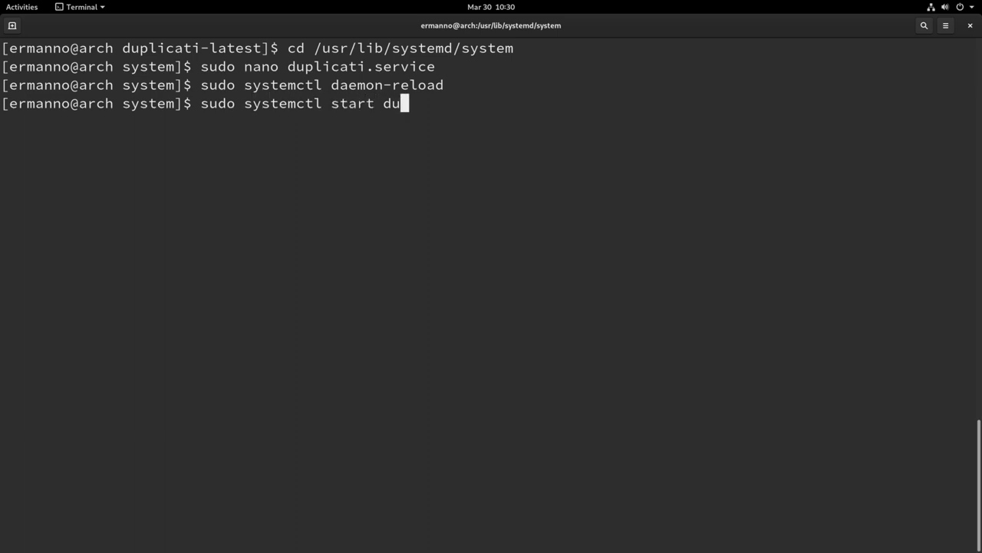
{"action": "type", "text": "plicati.service"}
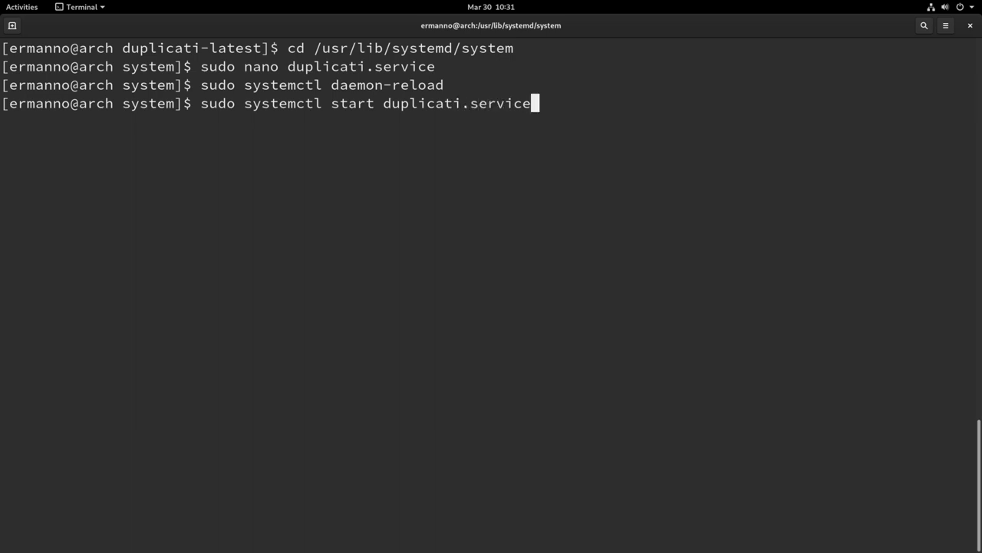
{"action": "key", "text": "Return"}
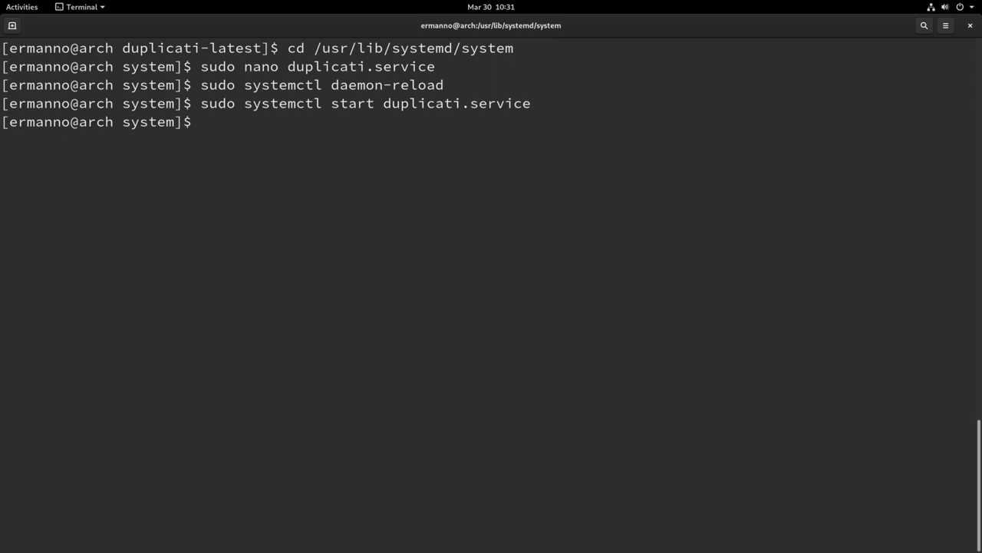
{"action": "key", "text": "Up"}
{"action": "key", "text": "Left"}
{"action": "key", "text": "Left"}
{"action": "key", "text": "Left"}
{"action": "key", "text": "Left"}
{"action": "key", "text": "Left"}
{"action": "key", "text": "Left"}
{"action": "key", "text": "Left"}
{"action": "key", "text": "Left"}
{"action": "key", "text": "Left"}
{"action": "key", "text": "Left"}
{"action": "key", "text": "Left"}
{"action": "key", "text": "Left"}
{"action": "key", "text": "Left"}
{"action": "key", "text": "Left"}
{"action": "key", "text": "Left"}
{"action": "key", "text": "Left"}
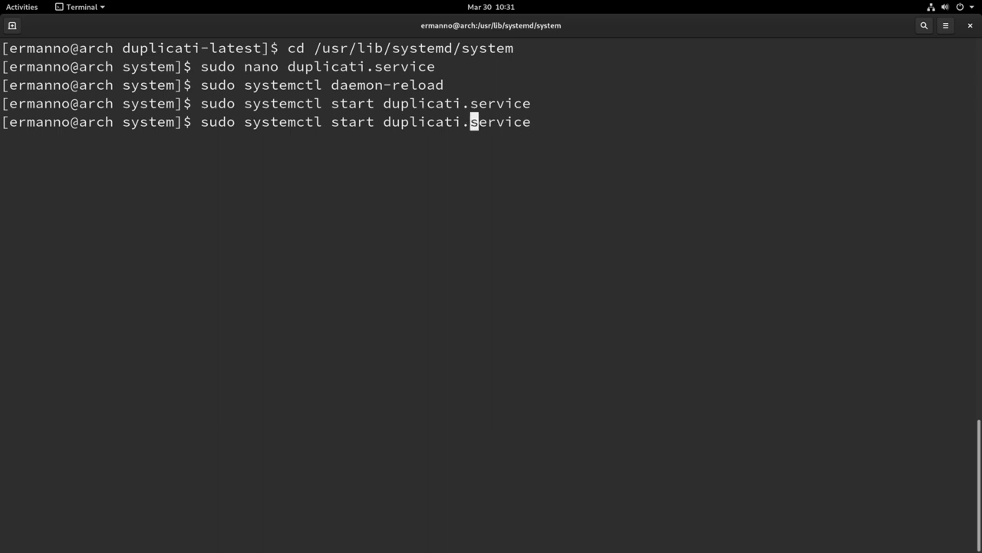
{"action": "key", "text": "Left"}
{"action": "key", "text": "Left"}
{"action": "key", "text": "BackSpace"}
{"action": "key", "text": "BackSpace"}
{"action": "key", "text": "BackSpace"}
{"action": "key", "text": "BackSpace"}
{"action": "key", "text": "BackSpace"}
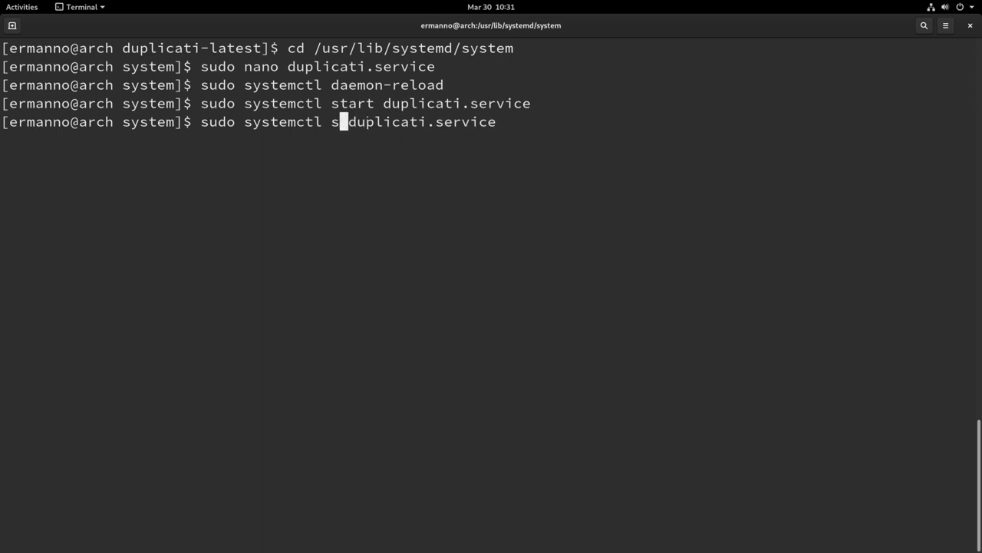
{"action": "type", "text": "enable"}
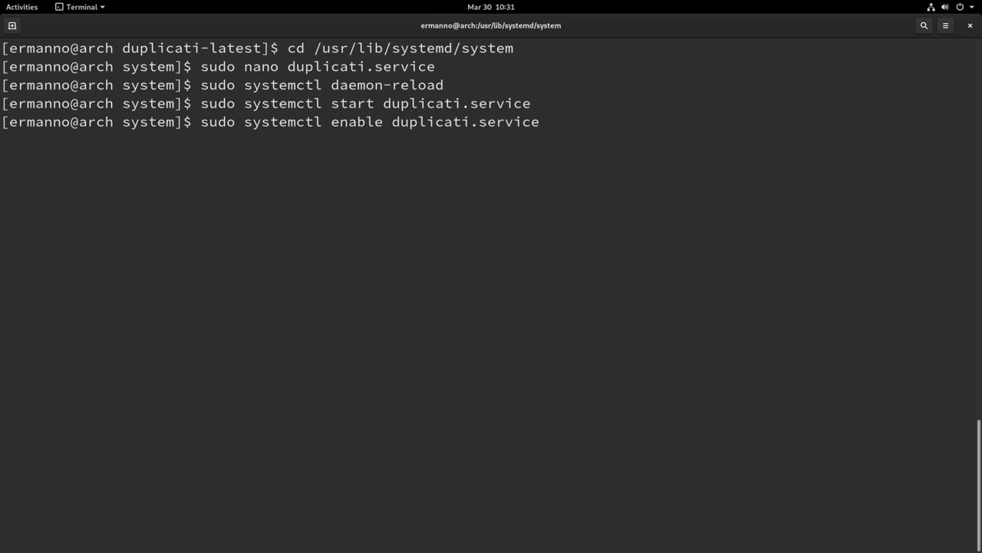
{"action": "key", "text": "Return"}
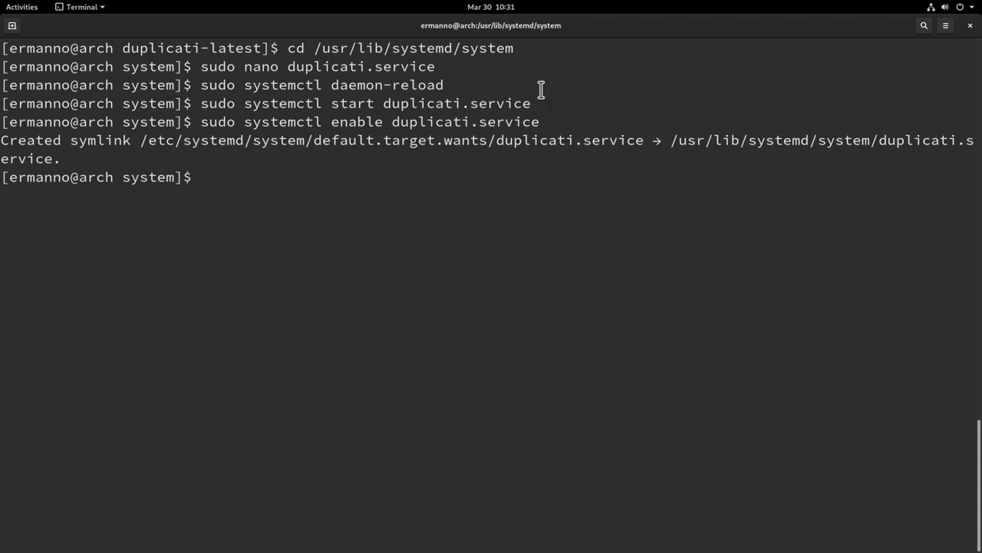
{"action": "left_click", "coordinate": [970, 26]}
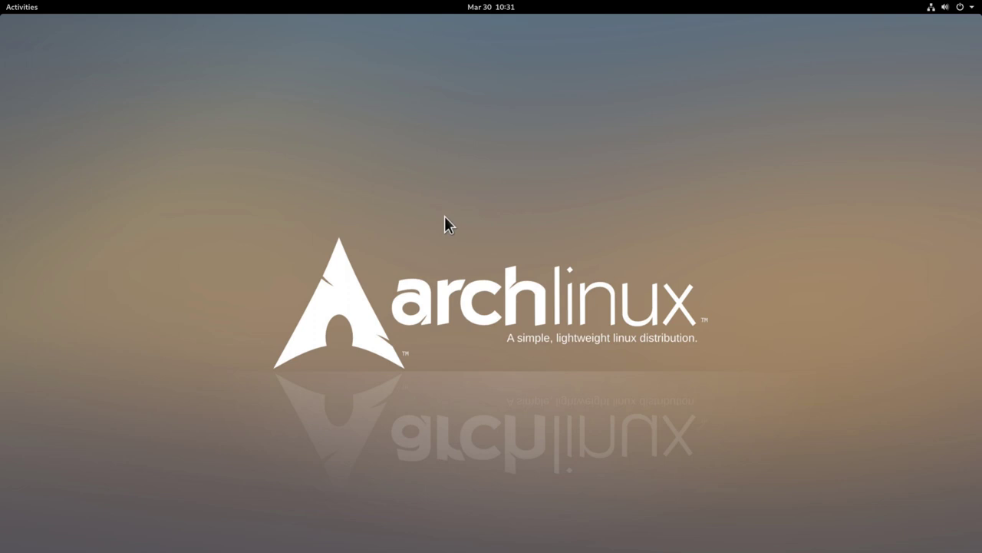
Launch Firefox and load localhost:8200 to reach the Duplicati home page.
{"action": "left_click", "coordinate": [22, 11]}
{"action": "left_click", "coordinate": [25, 135]}
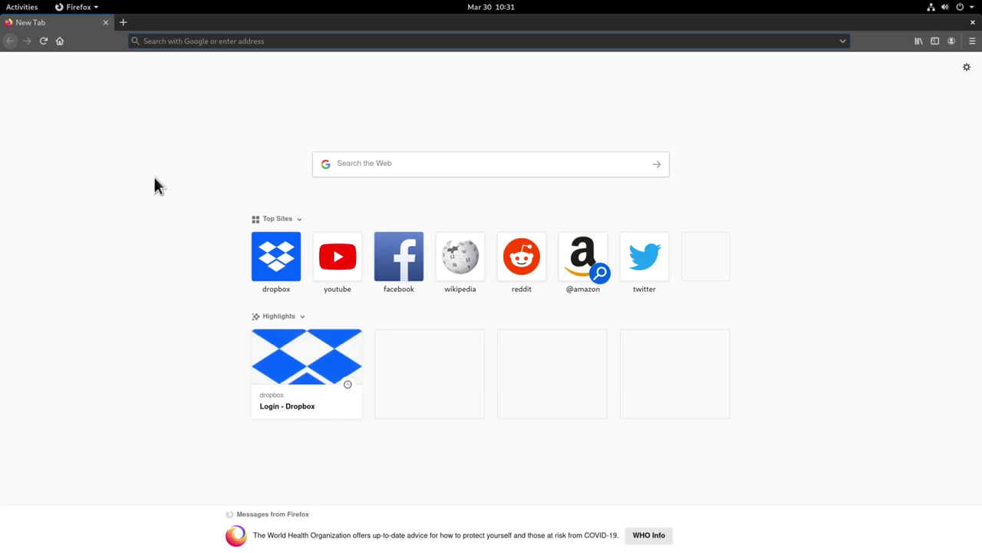
{"action": "type", "text": "localhost:"}
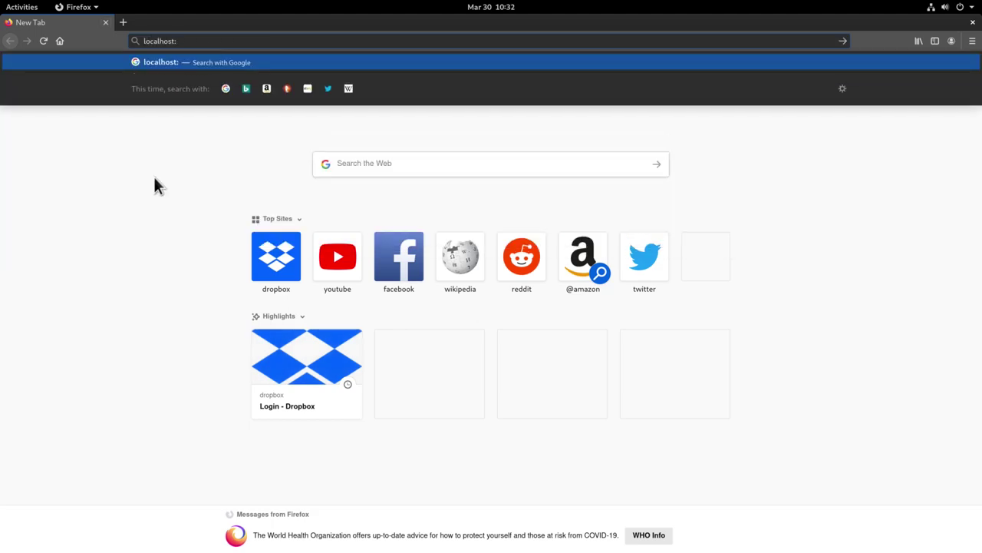
{"action": "type", "text": "8200"}
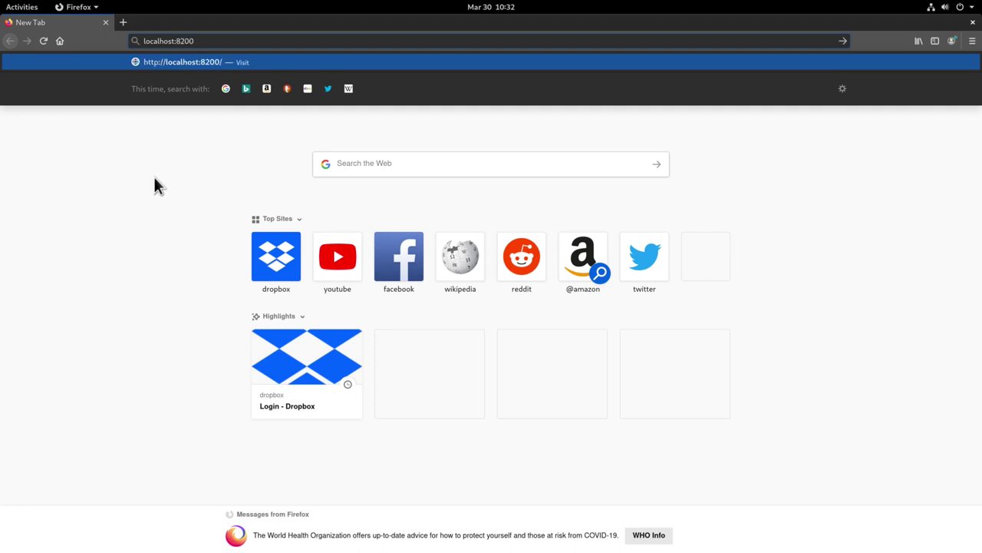
{"action": "key", "text": "Return"}
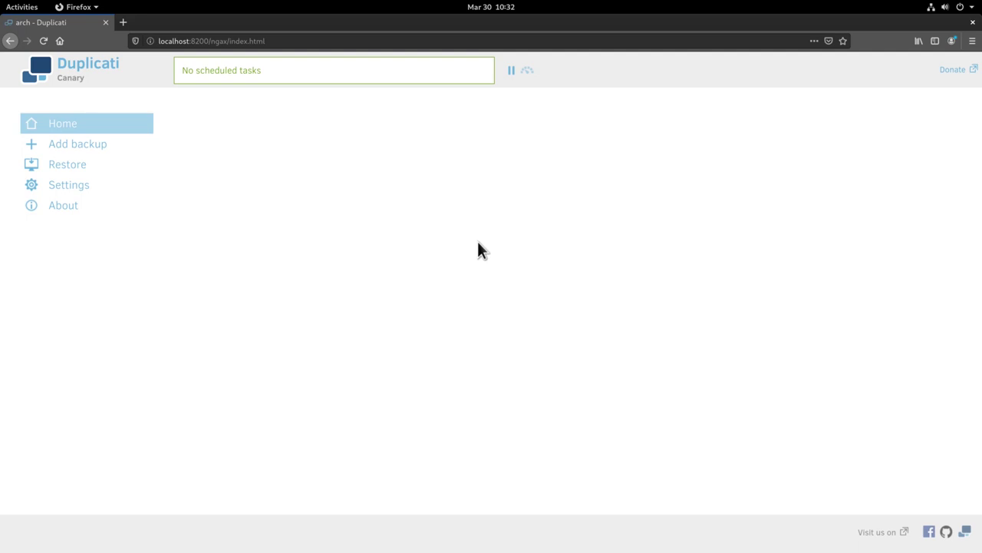
{"action": "left_click", "coordinate": [70, 188]}
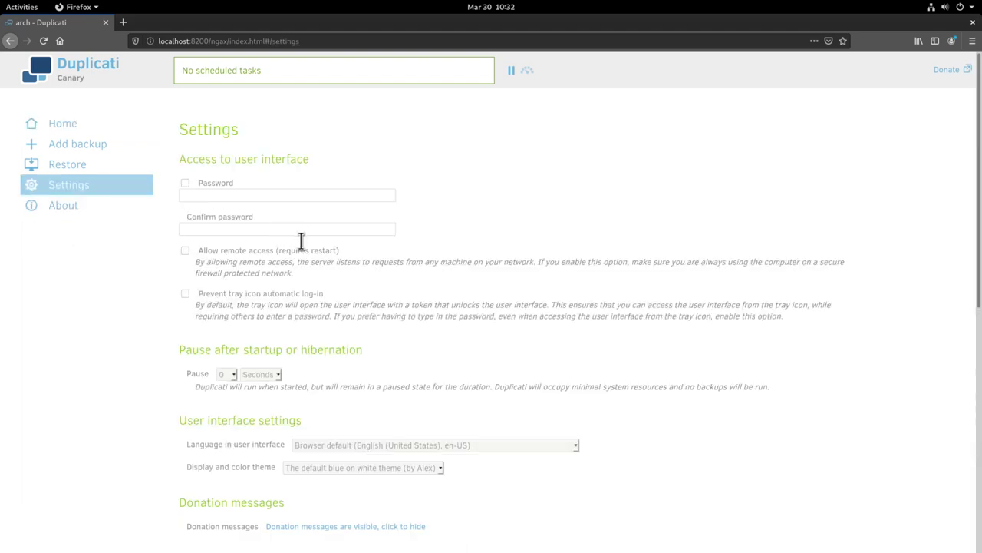
{"action": "scroll", "coordinate": [602, 361], "scroll_direction": "down", "scroll_amount": 5}
{"action": "scroll", "coordinate": [602, 366], "scroll_direction": "down", "scroll_amount": 5}
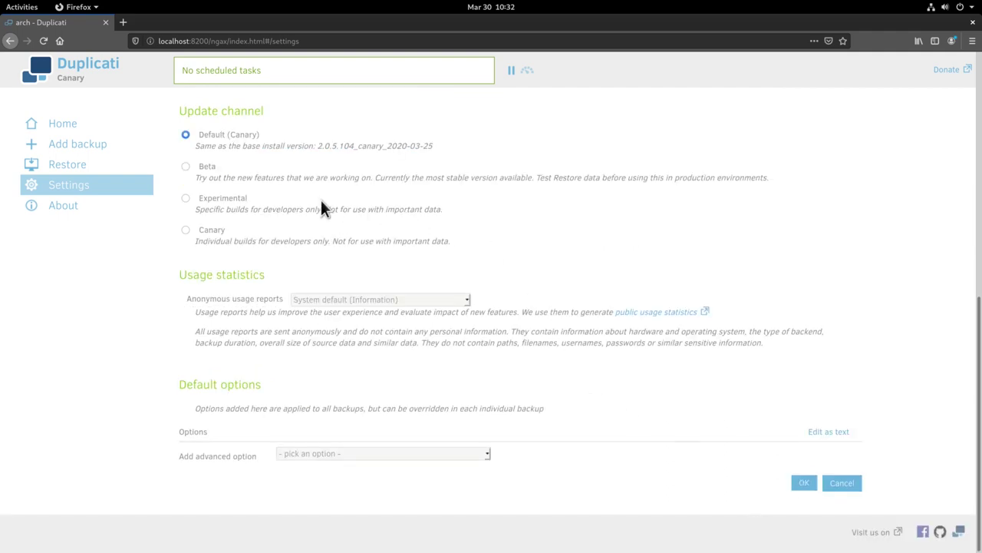
{"action": "scroll", "coordinate": [322, 206], "scroll_direction": "up", "scroll_amount": 10}
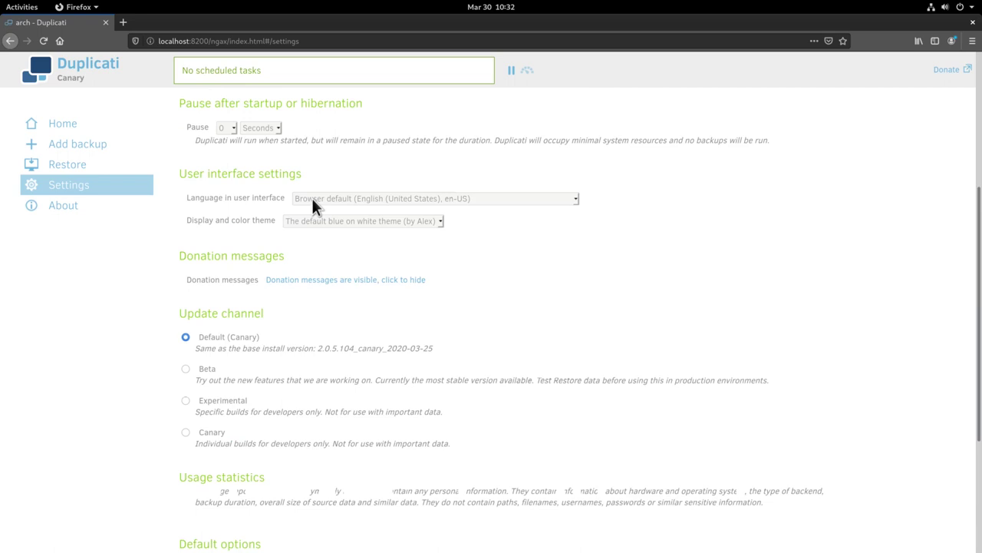
{"action": "left_click", "coordinate": [68, 129]}
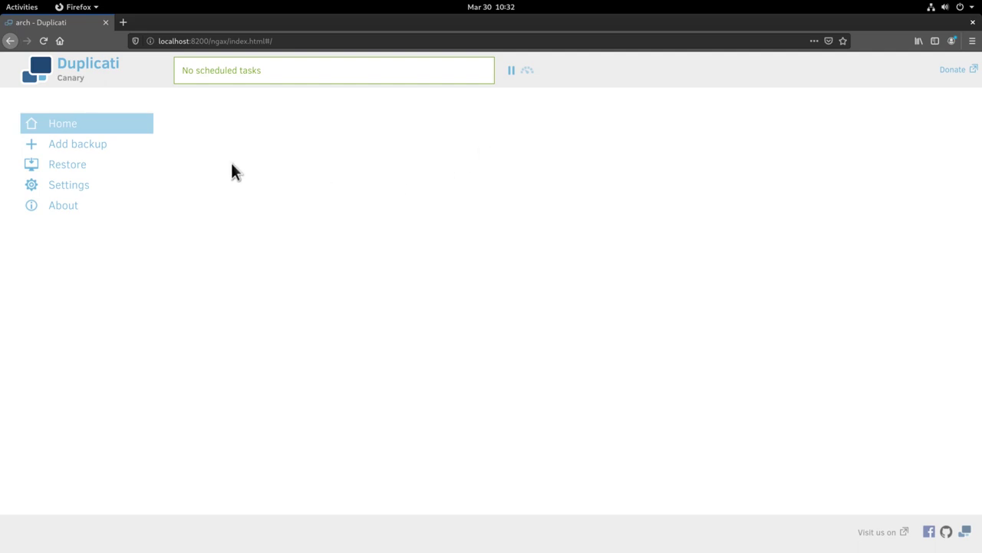
Create a new backup named 'Dropbox', enter and repeat an encryption passphrase, and continue.
{"action": "left_click", "coordinate": [74, 145]}
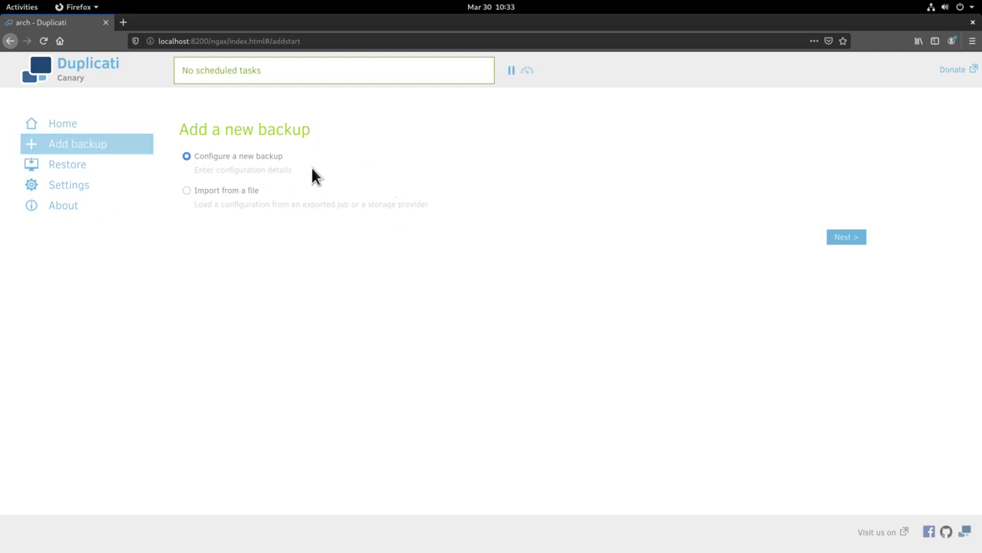
{"action": "left_click", "coordinate": [835, 239]}
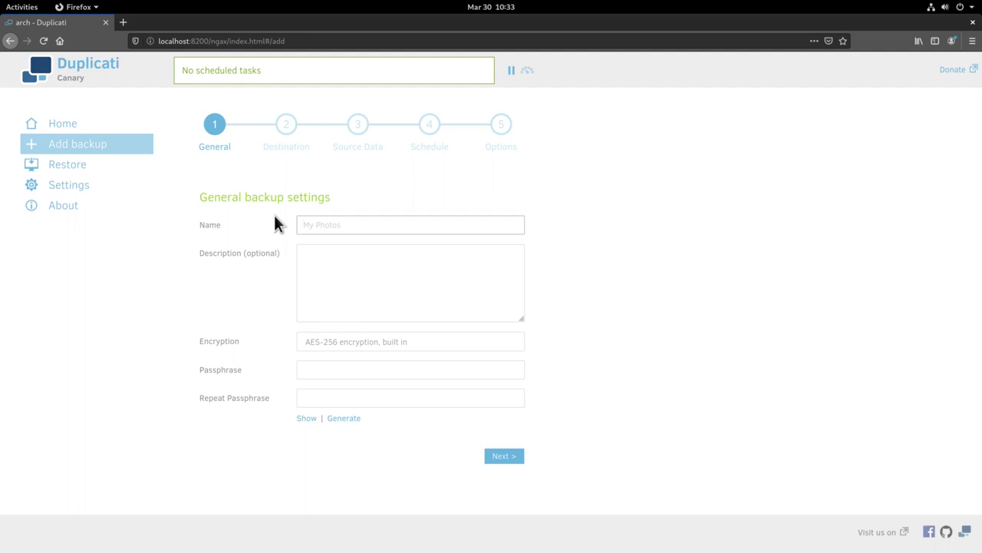
{"action": "type", "text": "Dropbox"}
{"action": "left_click", "coordinate": [353, 263]}
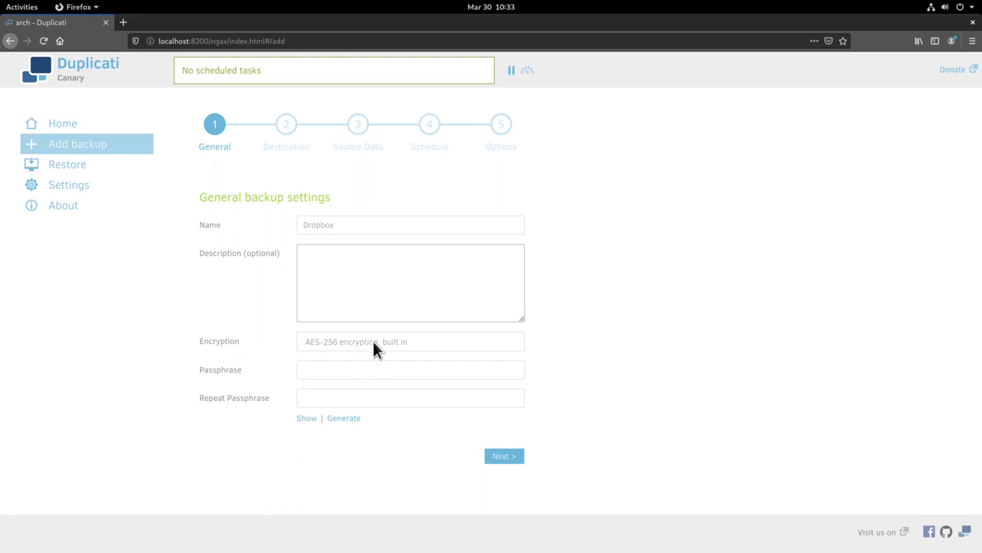
{"action": "left_click", "coordinate": [349, 376]}
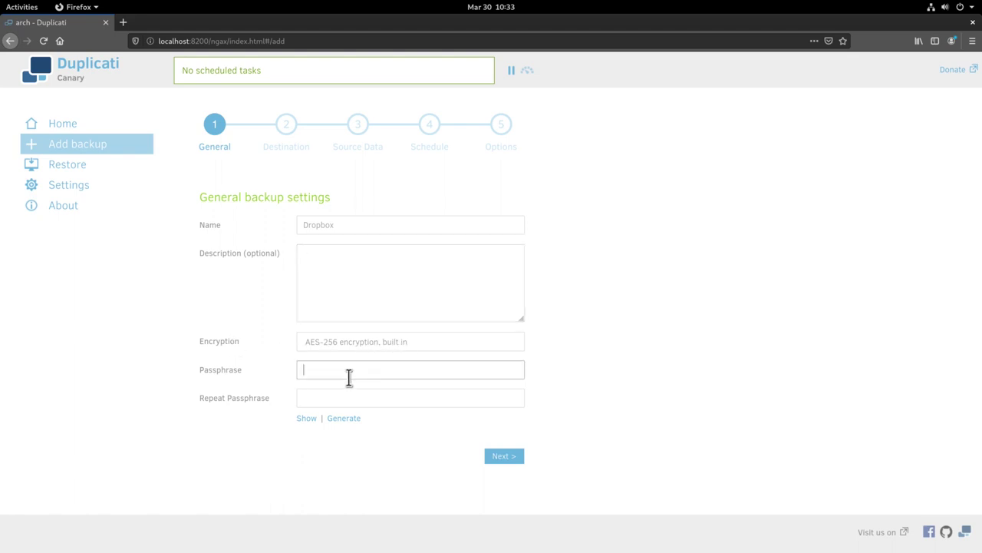
{"action": "type", "text": "•••••••••"}
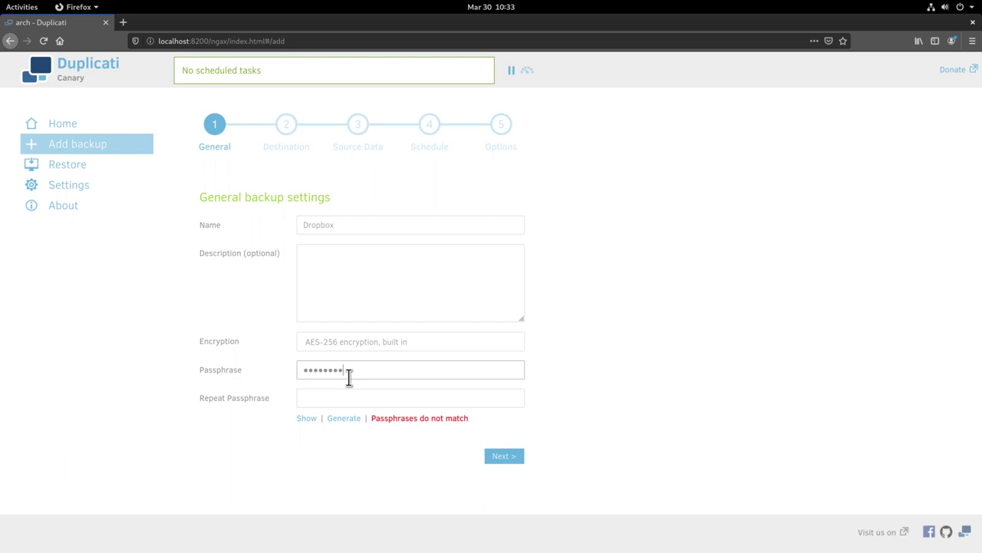
{"action": "key", "text": "Tab"}
{"action": "type", "text": "••••••••••"}
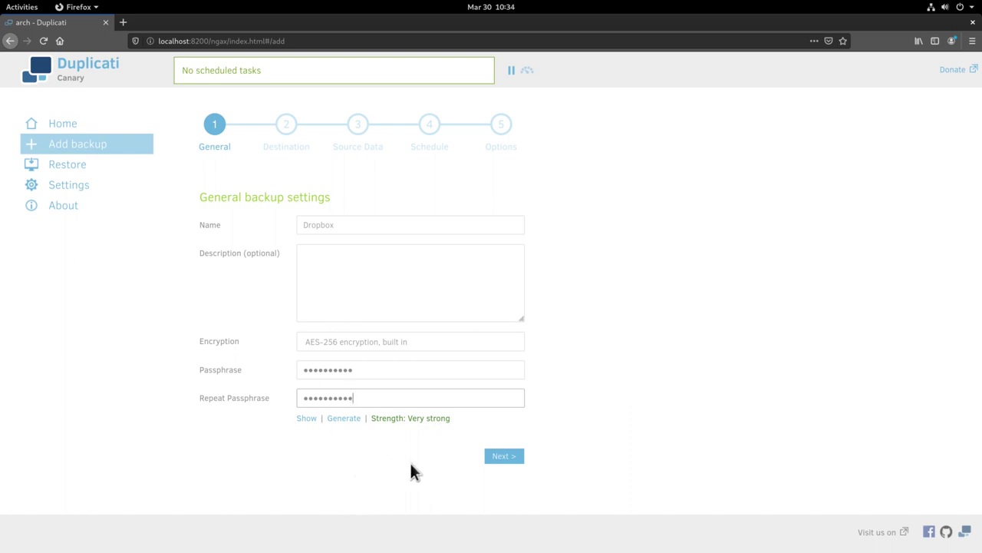
{"action": "left_click", "coordinate": [513, 459]}
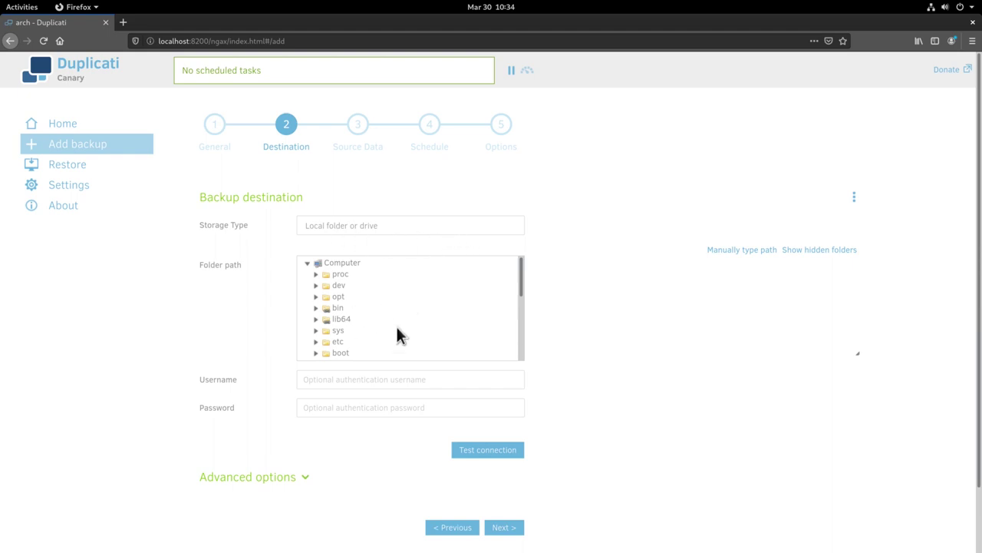
Choose Dropbox as the storage type and enter 'backups' as the server path.
{"action": "left_click", "coordinate": [405, 224]}
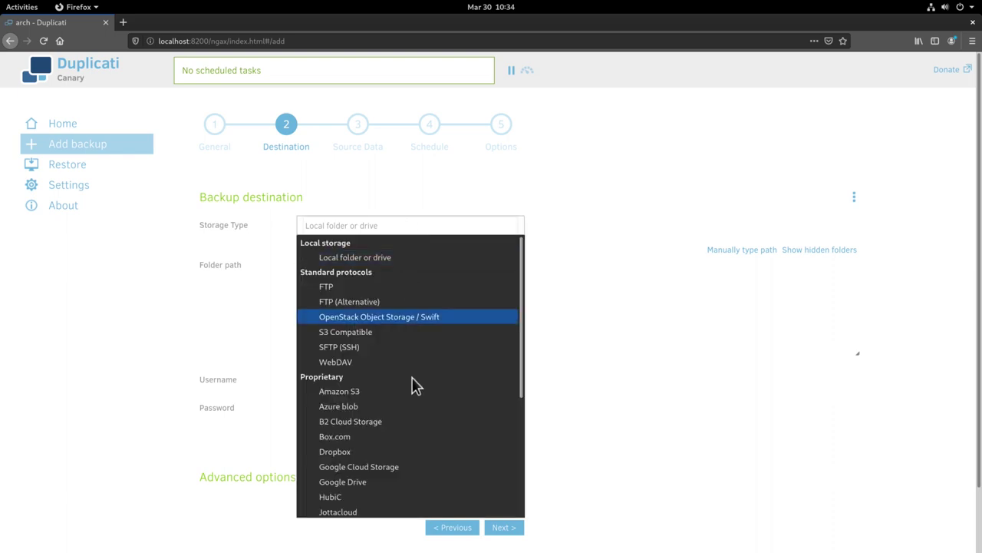
{"action": "scroll", "coordinate": [411, 388], "scroll_direction": "down", "scroll_amount": 5}
{"action": "scroll", "coordinate": [414, 390], "scroll_direction": "up", "scroll_amount": 2}
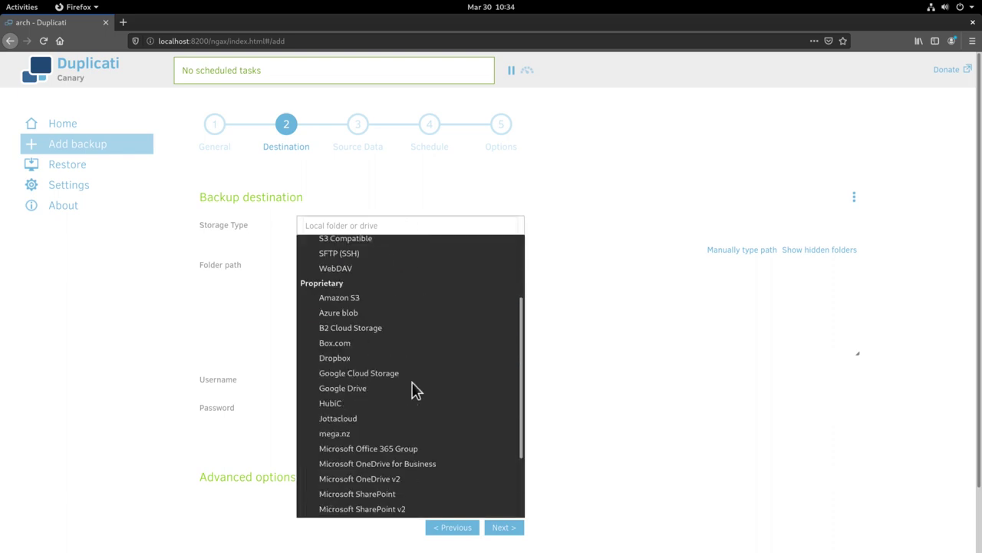
{"action": "left_click", "coordinate": [339, 358]}
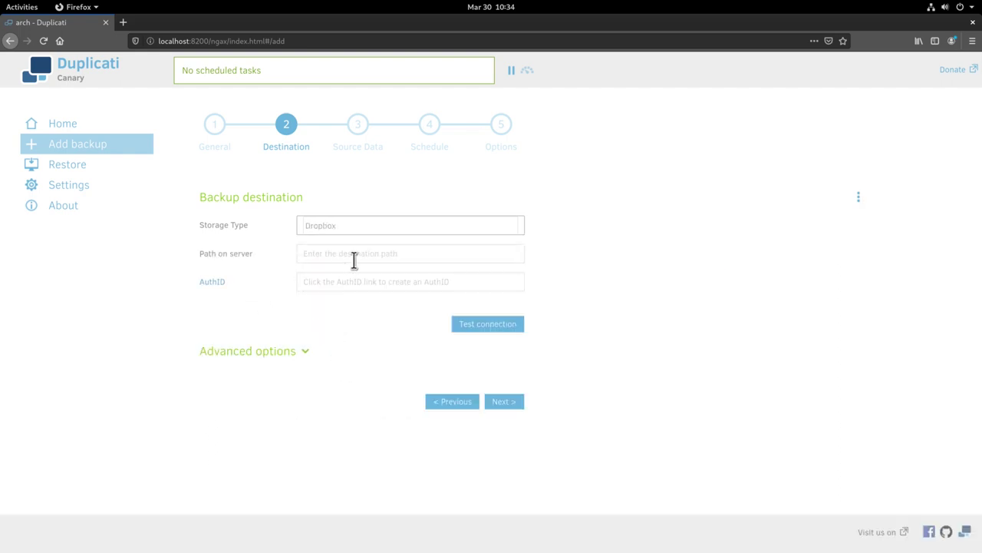
{"action": "left_click", "coordinate": [354, 259]}
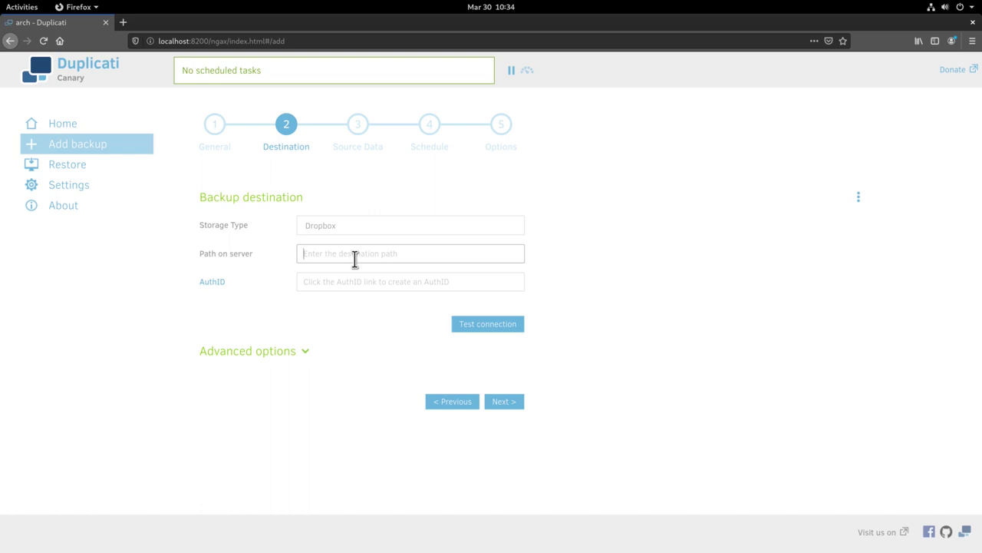
{"action": "type", "text": "backups"}
Sign in to Dropbox with the account e-mail and password, skip saving the login, and allow Duplicati access.
{"action": "left_click", "coordinate": [213, 283]}
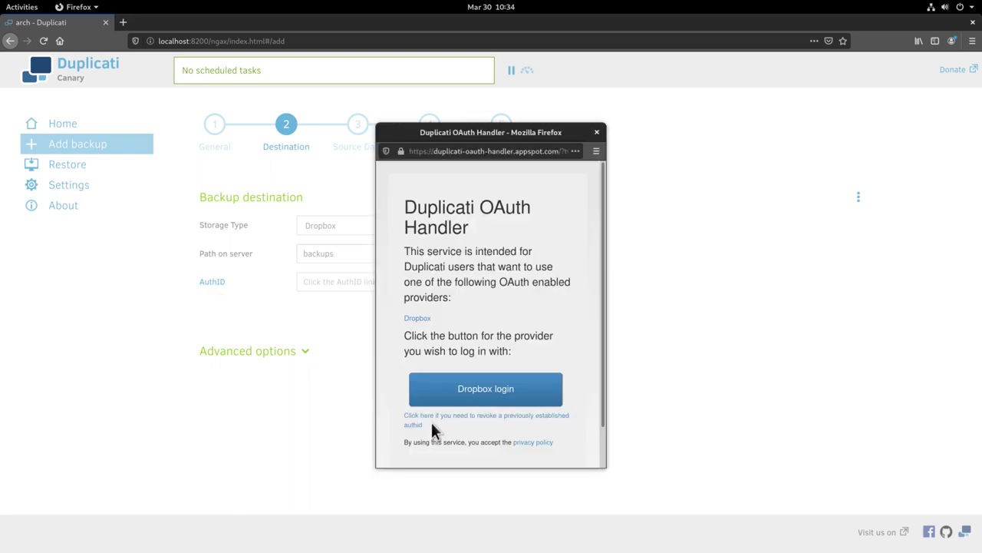
{"action": "left_click", "coordinate": [490, 392]}
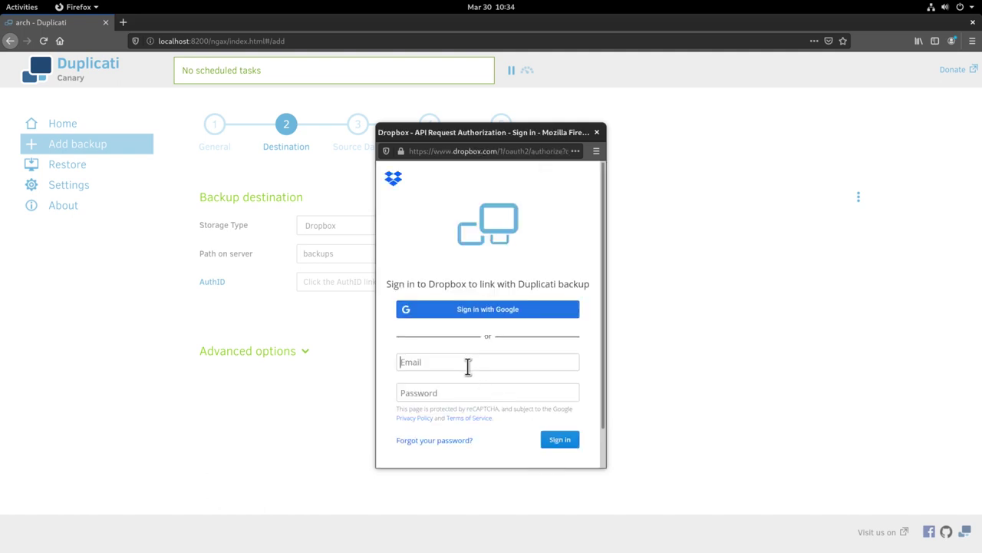
{"action": "left_click", "coordinate": [460, 362]}
{"action": "key", "text": "Tab"}
{"action": "type", "text": "•••••"}
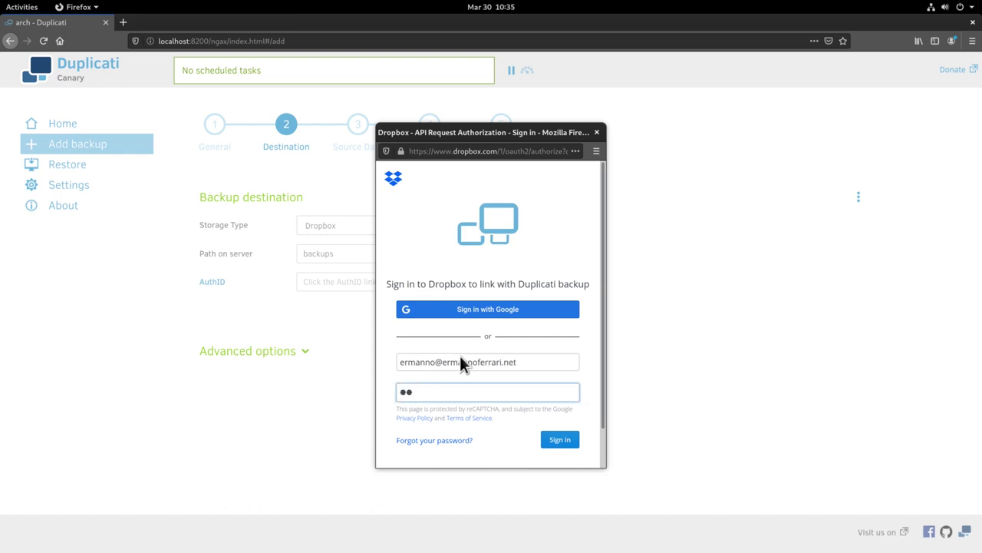
{"action": "type", "text": "••••••"}
{"action": "left_click", "coordinate": [557, 439]}
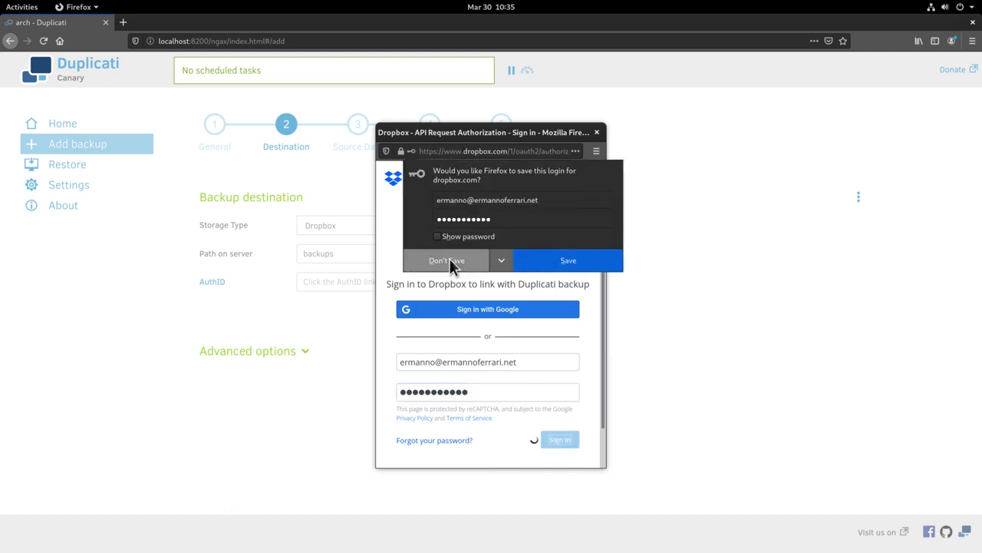
{"action": "left_click", "coordinate": [447, 260]}
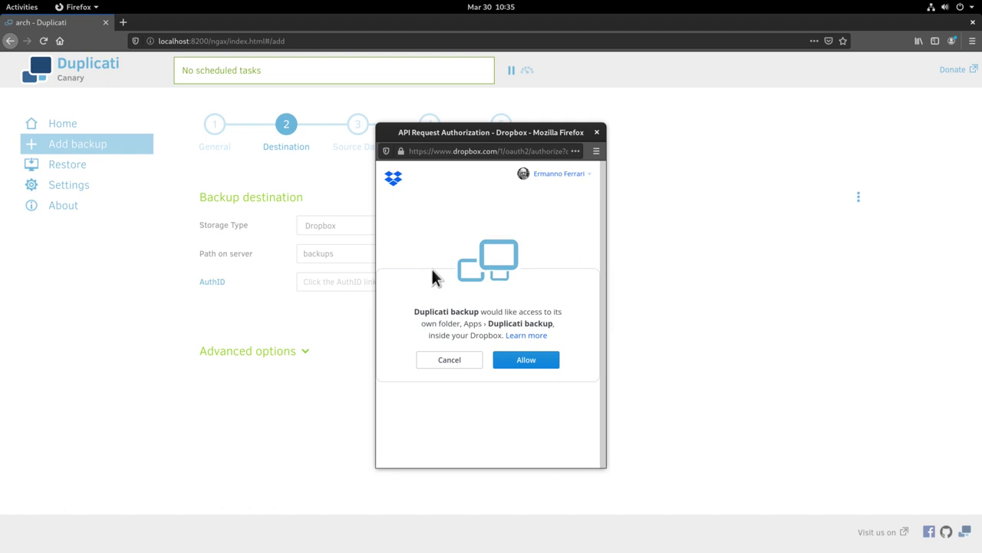
{"action": "left_click", "coordinate": [532, 363]}
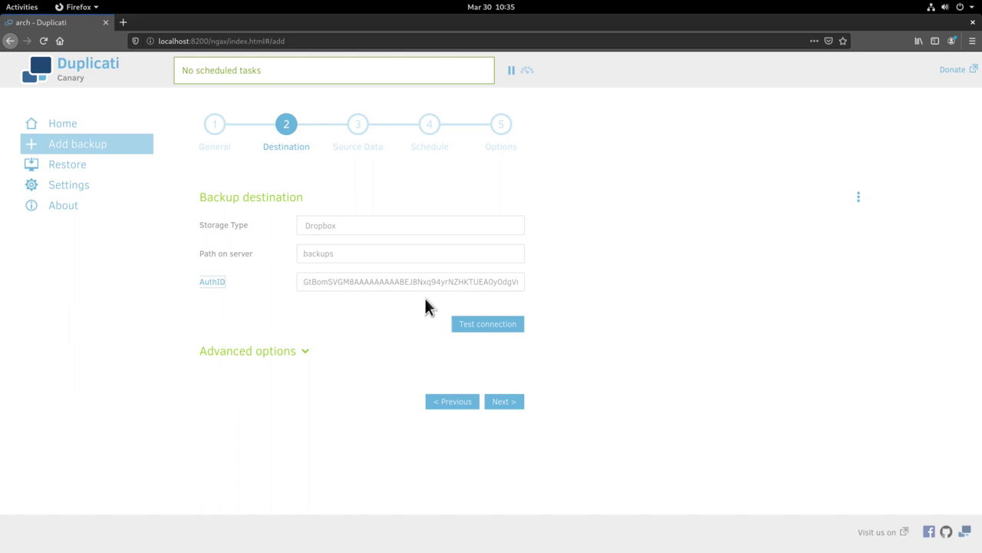
Test the Dropbox connection, creating the missing 'backups' folder when asked.
{"action": "left_click", "coordinate": [496, 323]}
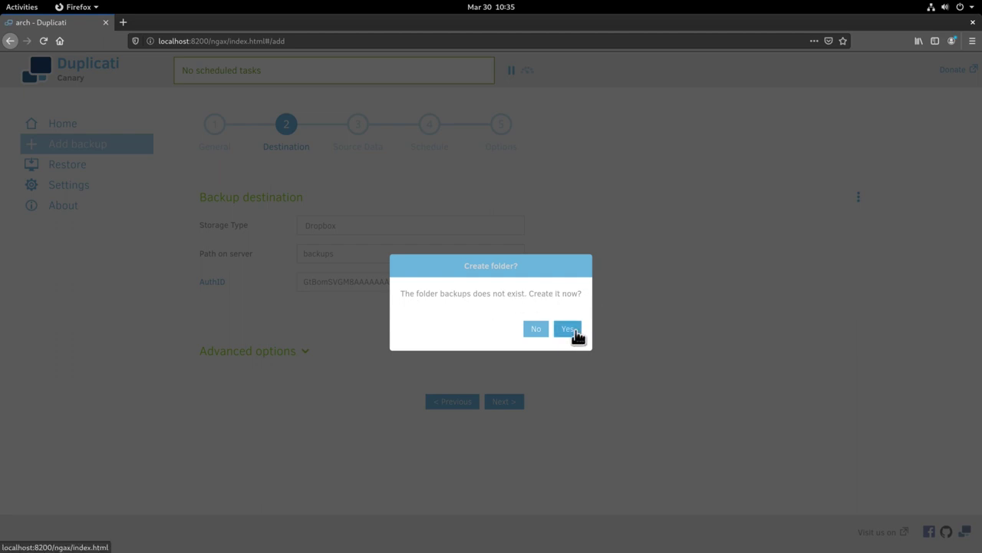
{"action": "left_click", "coordinate": [574, 330]}
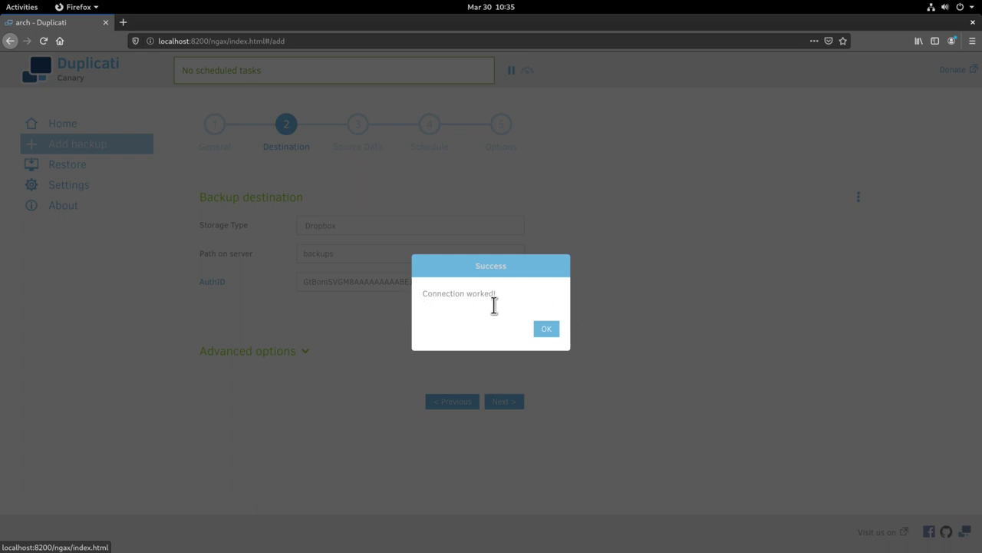
{"action": "left_click", "coordinate": [547, 328]}
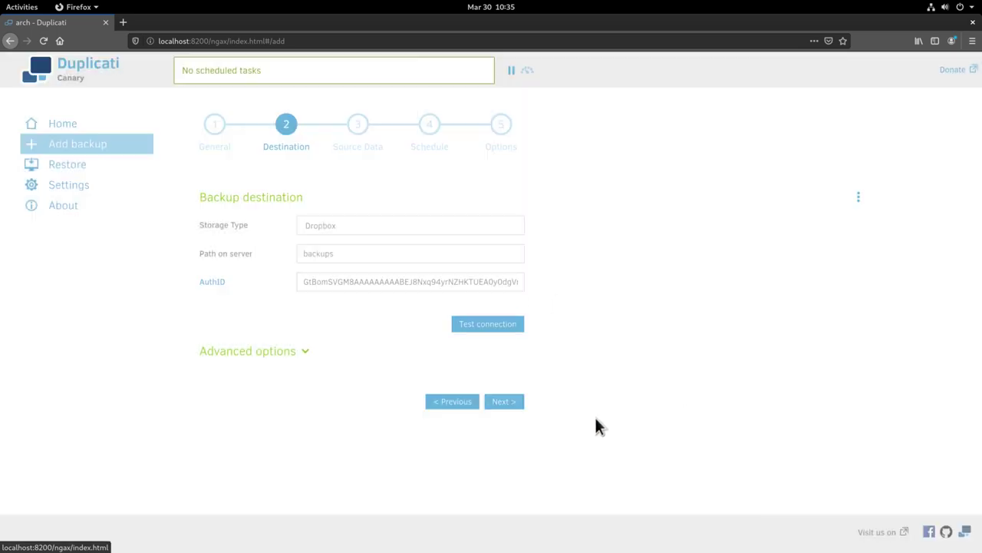
Select the user's folder under Computer > home as the source and show the hidden, system and temporary exclusions.
{"action": "left_click", "coordinate": [504, 401]}
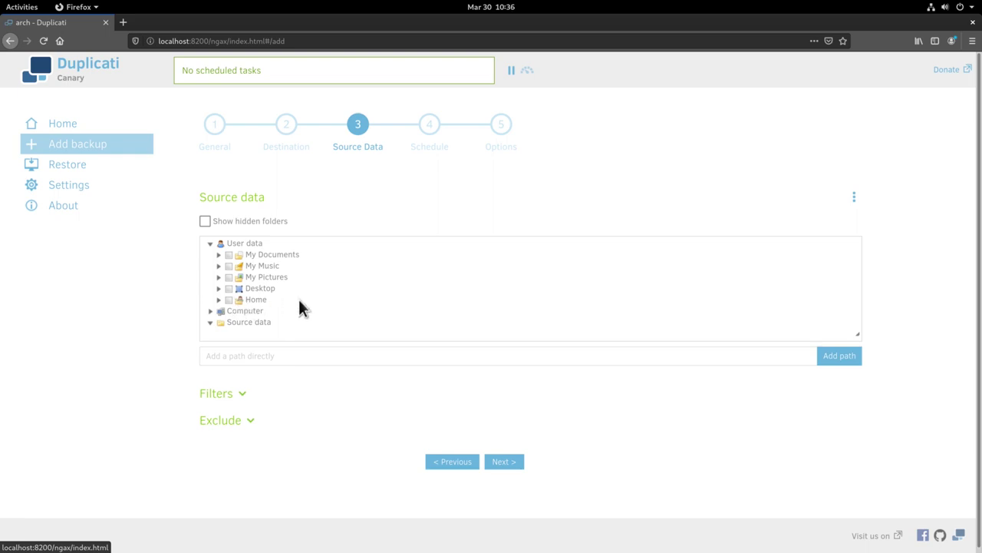
{"action": "left_click", "coordinate": [215, 312]}
{"action": "scroll", "coordinate": [325, 300], "scroll_direction": "down", "scroll_amount": 5}
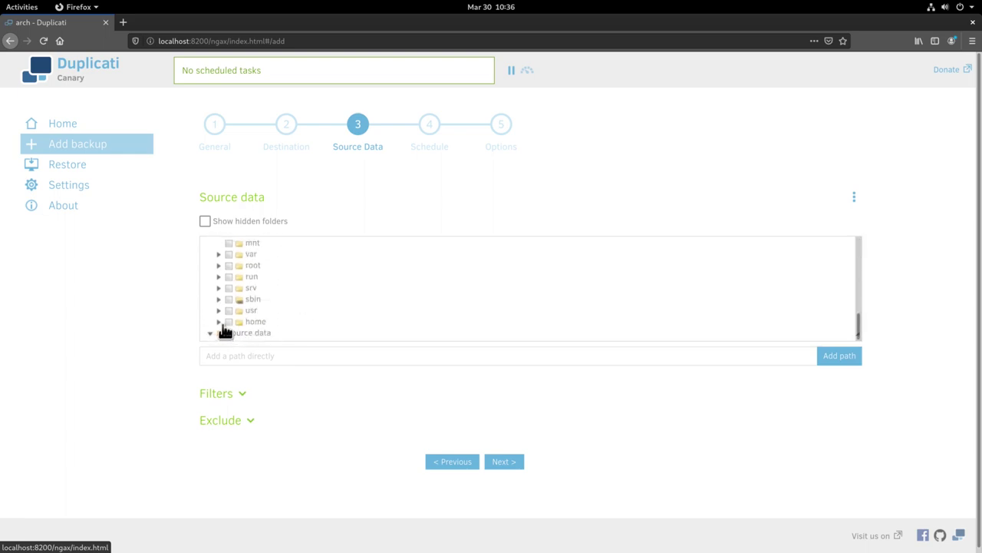
{"action": "left_click", "coordinate": [223, 326]}
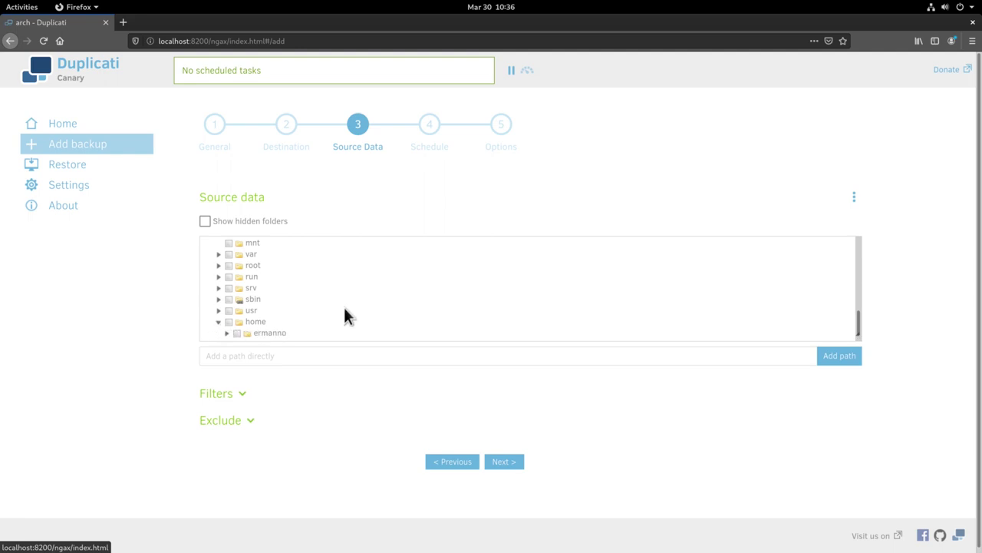
{"action": "scroll", "coordinate": [345, 316], "scroll_direction": "down", "scroll_amount": 1}
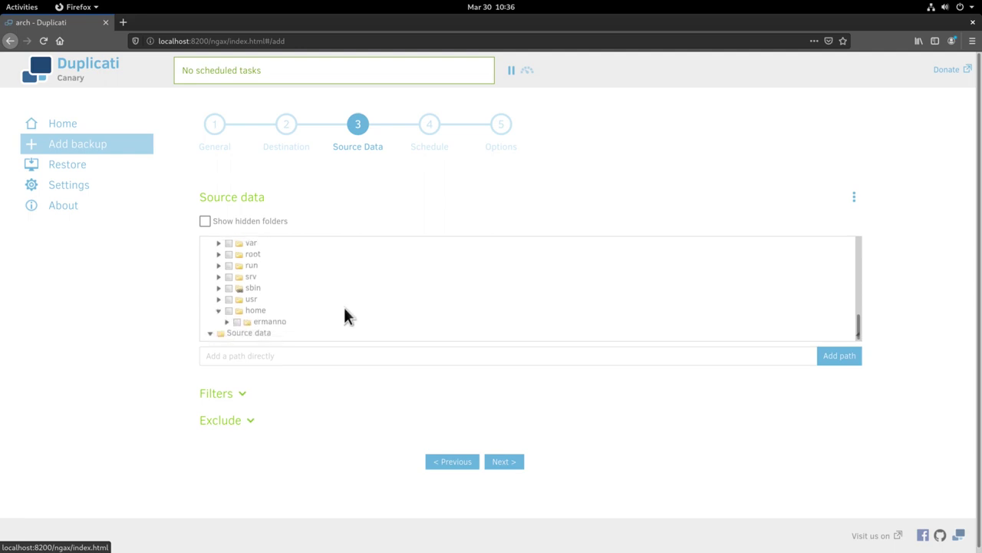
{"action": "left_click", "coordinate": [249, 325]}
{"action": "left_click", "coordinate": [251, 422]}
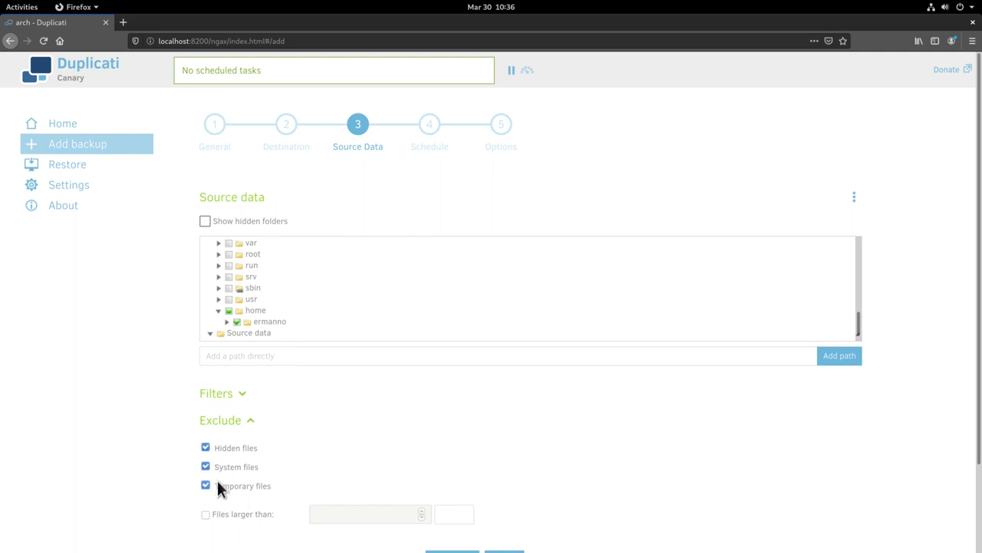
{"action": "scroll", "coordinate": [587, 452], "scroll_direction": "down", "scroll_amount": 3}
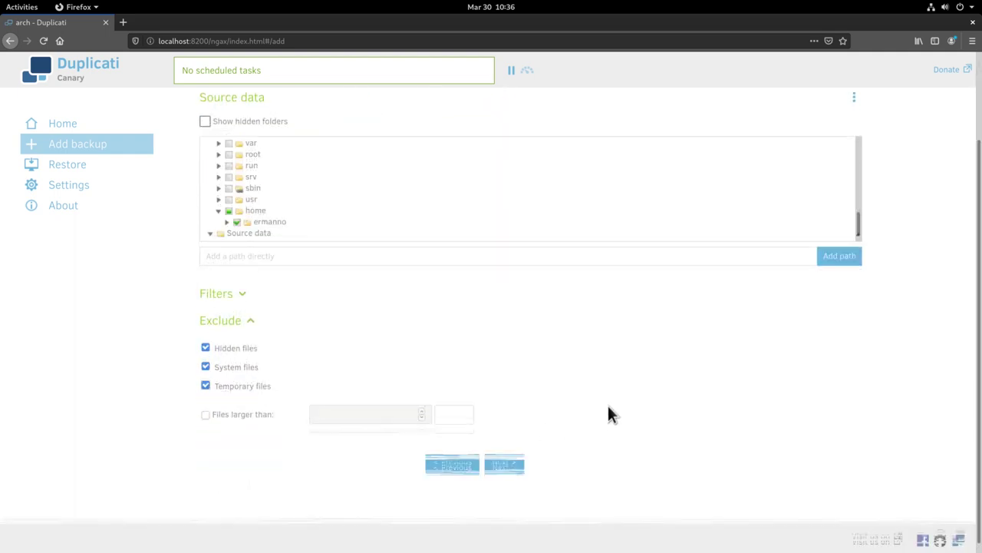
Keep the default schedule, set retention to Smart backup retention, and save the Dropbox job.
{"action": "left_click", "coordinate": [505, 458]}
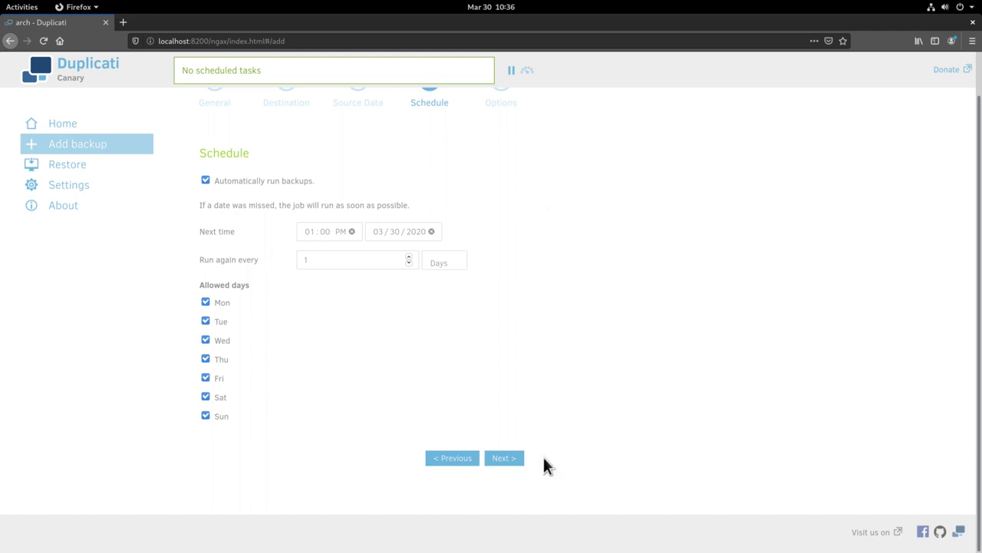
{"action": "left_click", "coordinate": [506, 459]}
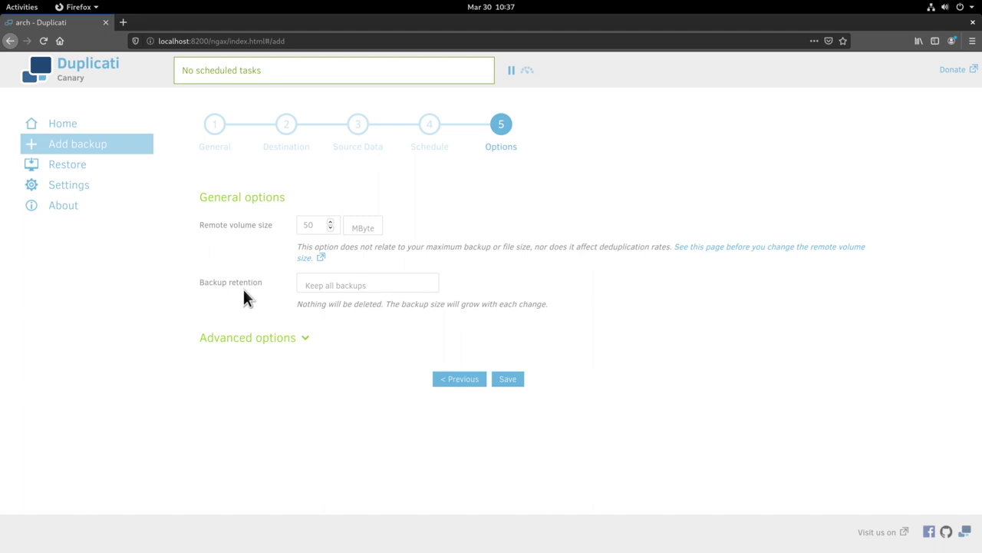
{"action": "left_click", "coordinate": [338, 288]}
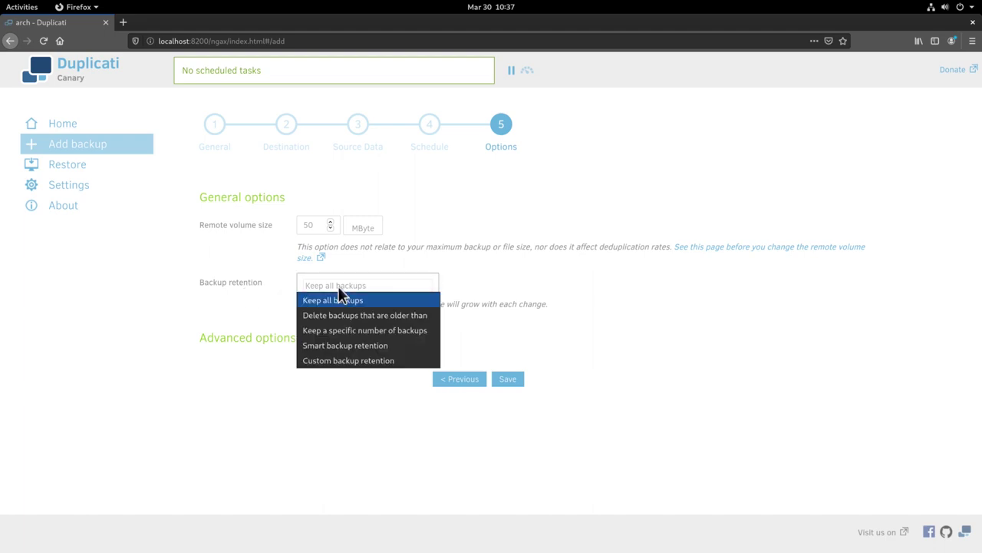
{"action": "left_click", "coordinate": [343, 346]}
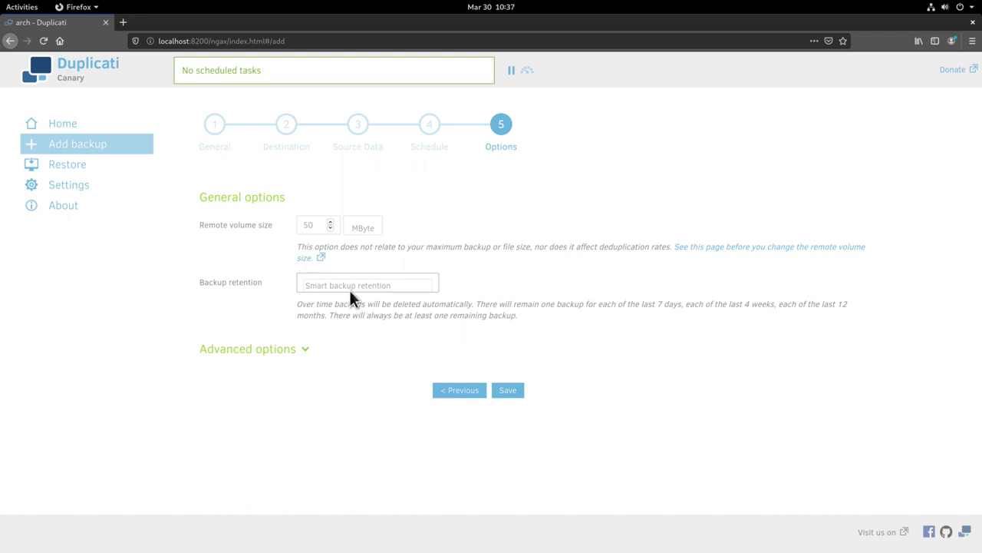
{"action": "left_click", "coordinate": [514, 391]}
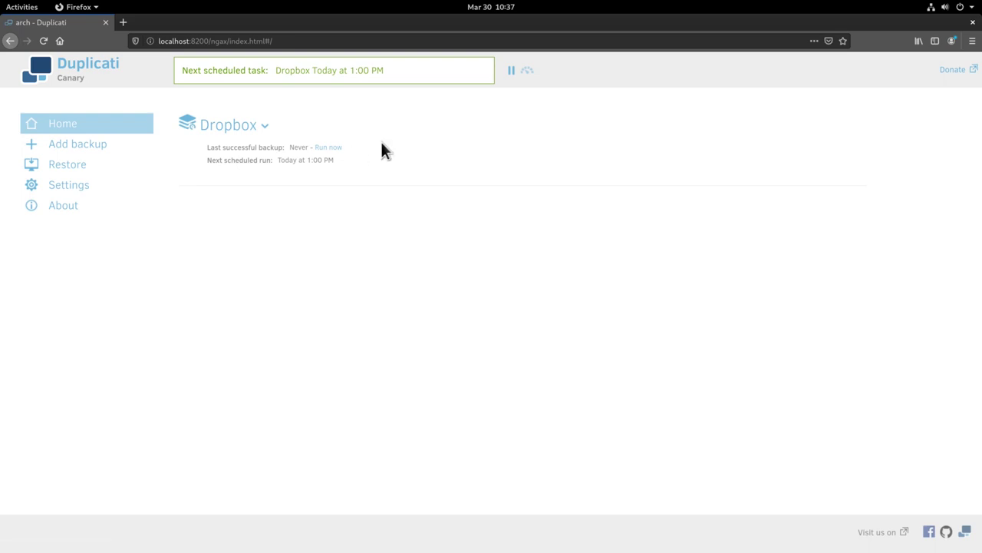
Run the Dropbox backup job now from the Home page.
{"action": "left_click", "coordinate": [336, 150]}
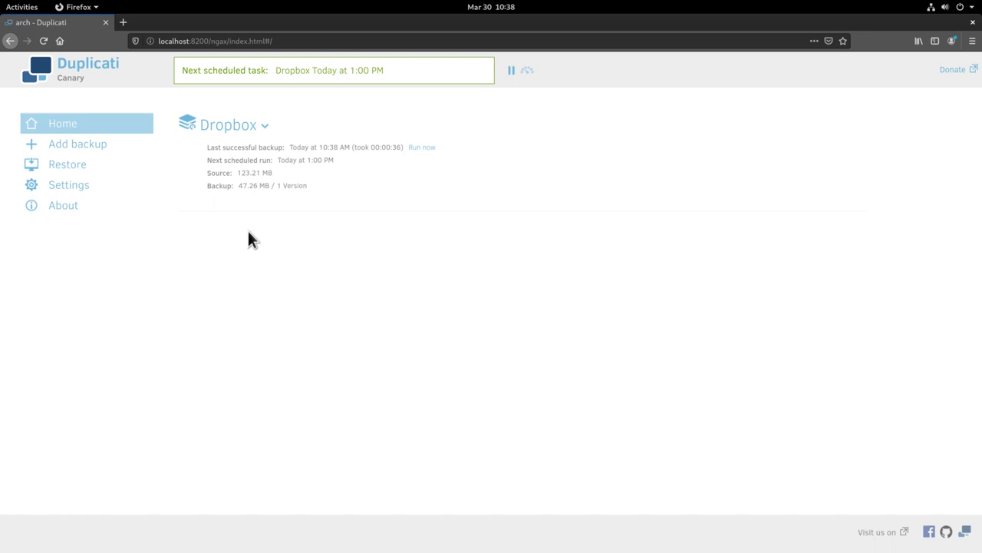
In Files, delete the eight home folders from Documents through Videos, then close the window.
{"action": "left_click", "coordinate": [23, 8]}
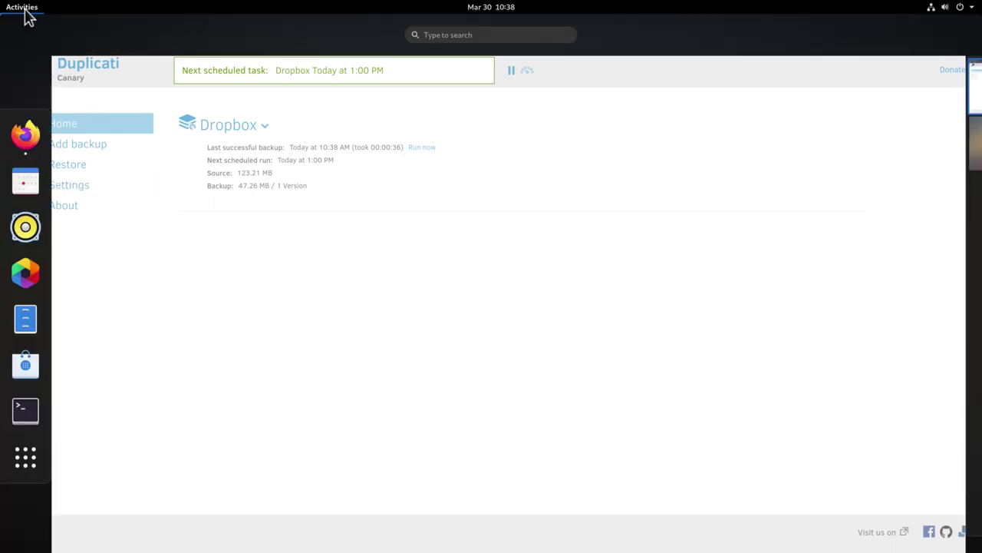
{"action": "left_click", "coordinate": [40, 317]}
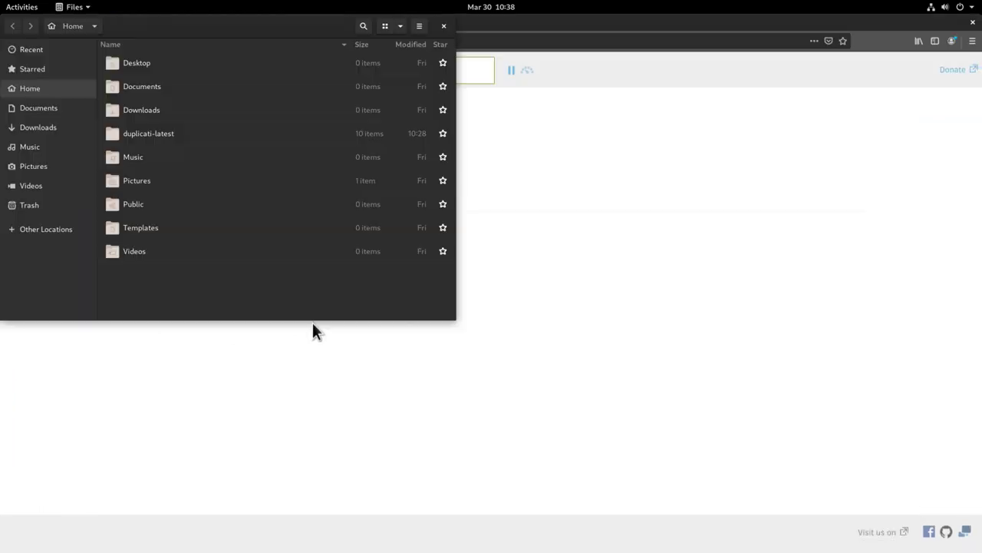
{"action": "left_click", "coordinate": [157, 88]}
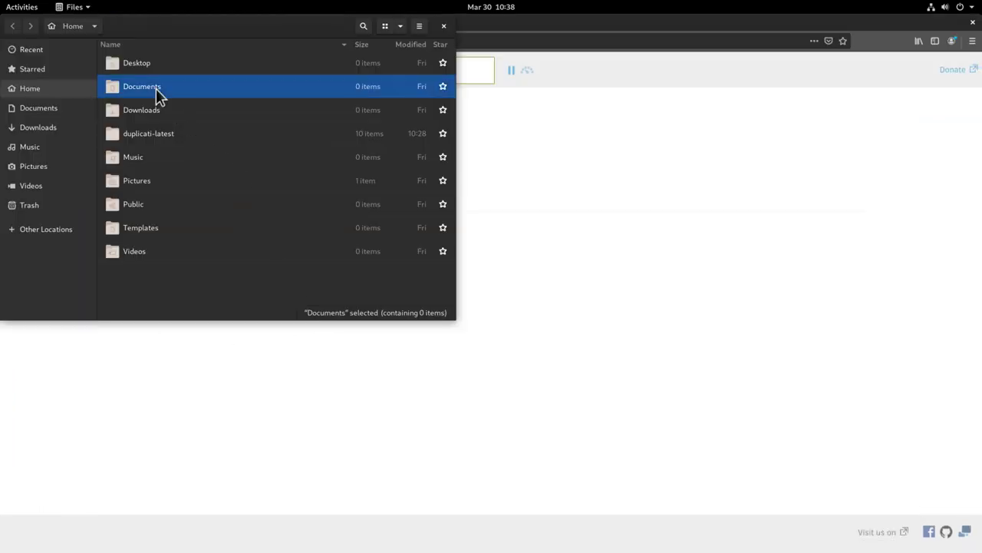
{"action": "left_click", "coordinate": [157, 254], "text": "shift"}
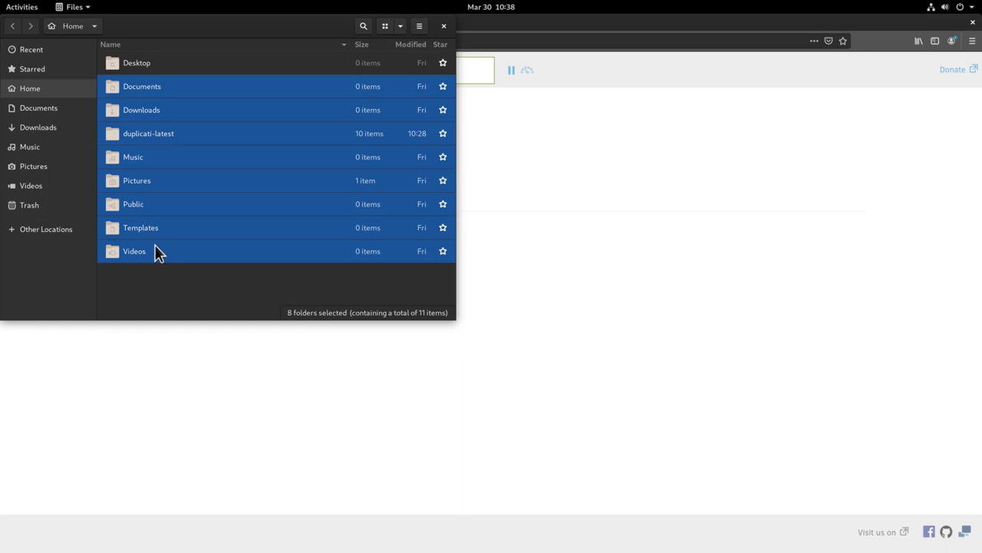
{"action": "key", "text": "Delete"}
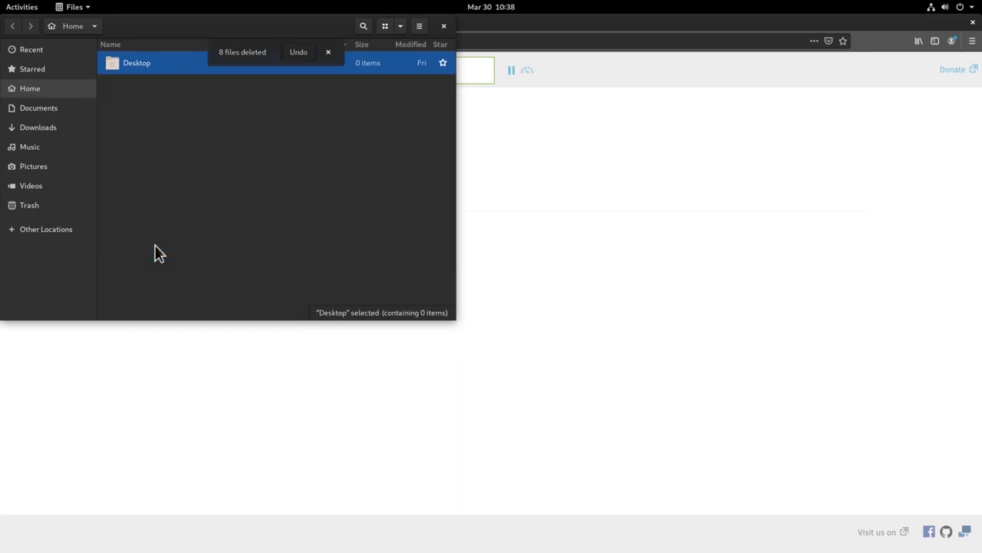
{"action": "left_click", "coordinate": [444, 26]}
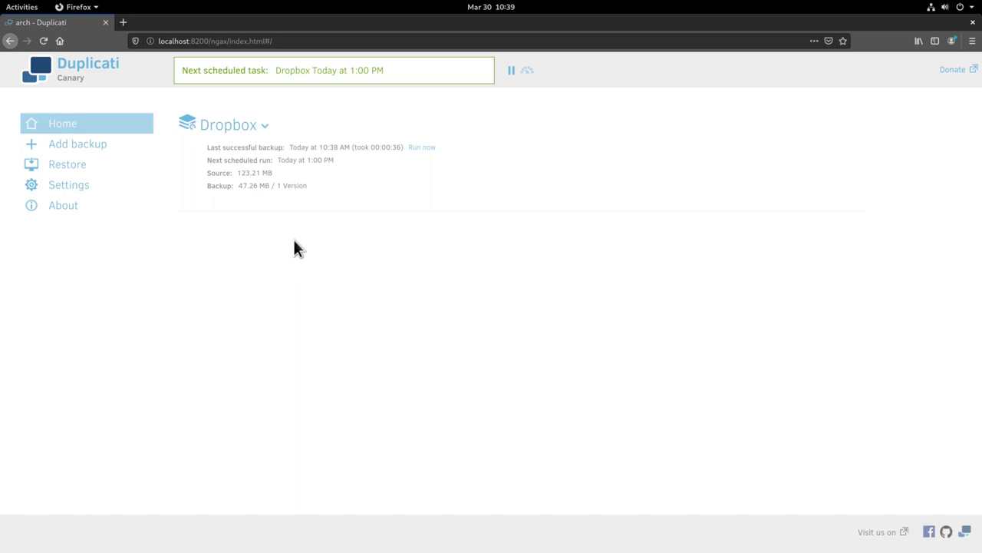
Try Direct restore with Dropbox storage, then go back to restore from the saved Dropbox backup.
{"action": "left_click", "coordinate": [61, 169]}
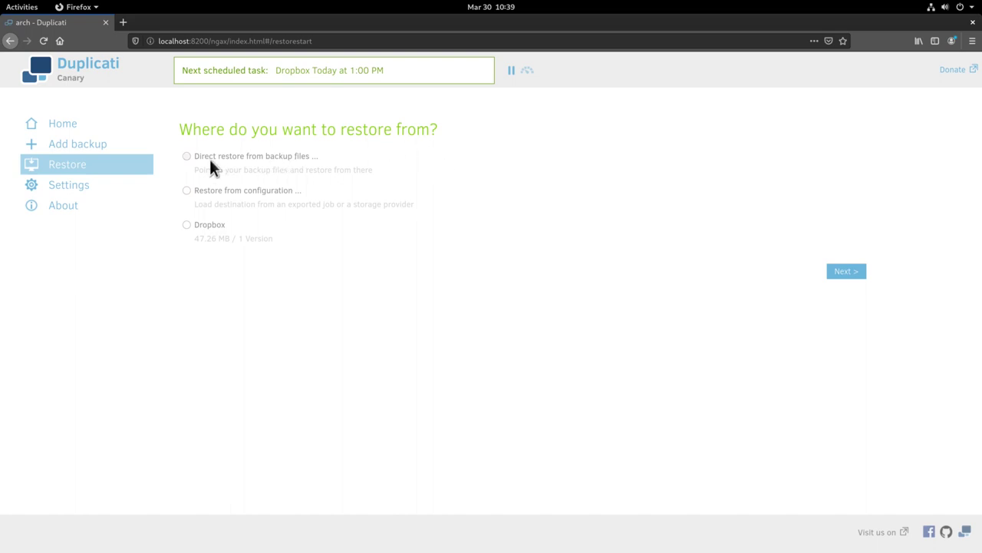
{"action": "left_click", "coordinate": [258, 160]}
{"action": "left_click", "coordinate": [845, 271]}
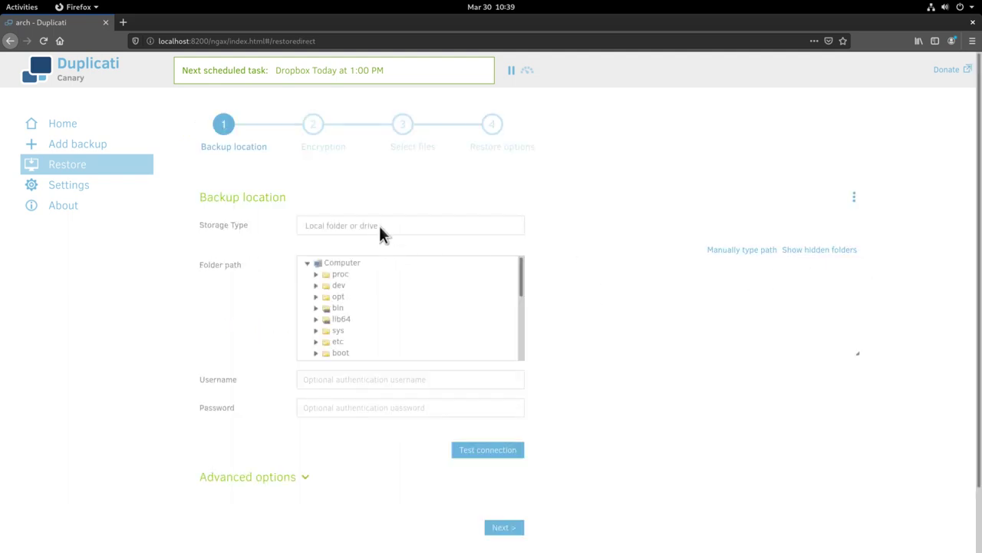
{"action": "left_click", "coordinate": [379, 227]}
{"action": "left_click", "coordinate": [371, 451]}
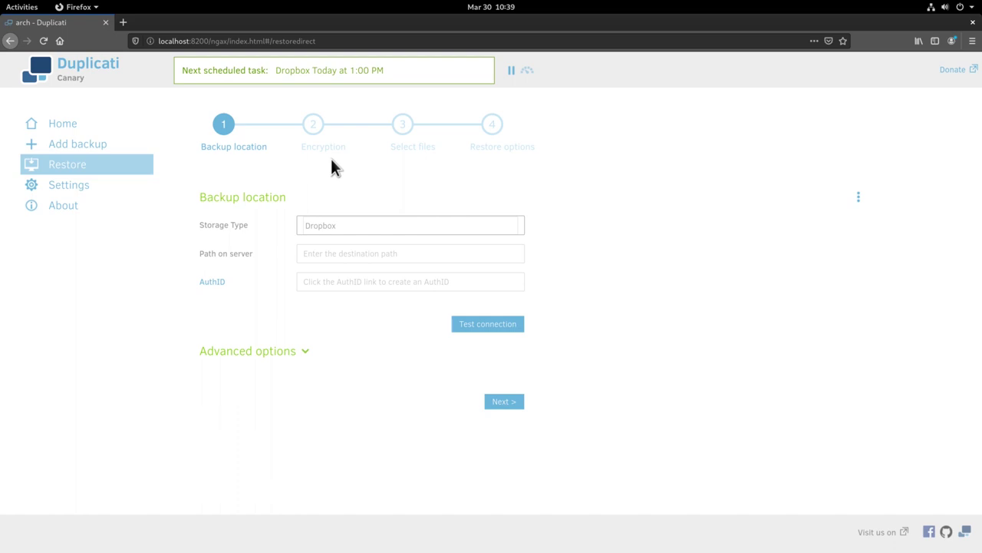
{"action": "left_click", "coordinate": [65, 174]}
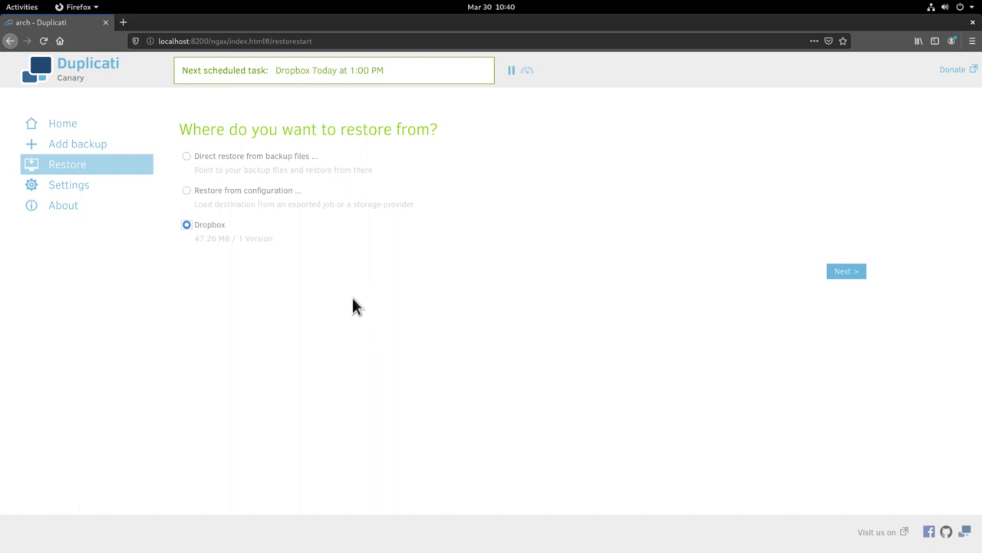
Restore the entire home folder from the Dropbox backup to its original location, overwriting existing files.
{"action": "left_click", "coordinate": [835, 268]}
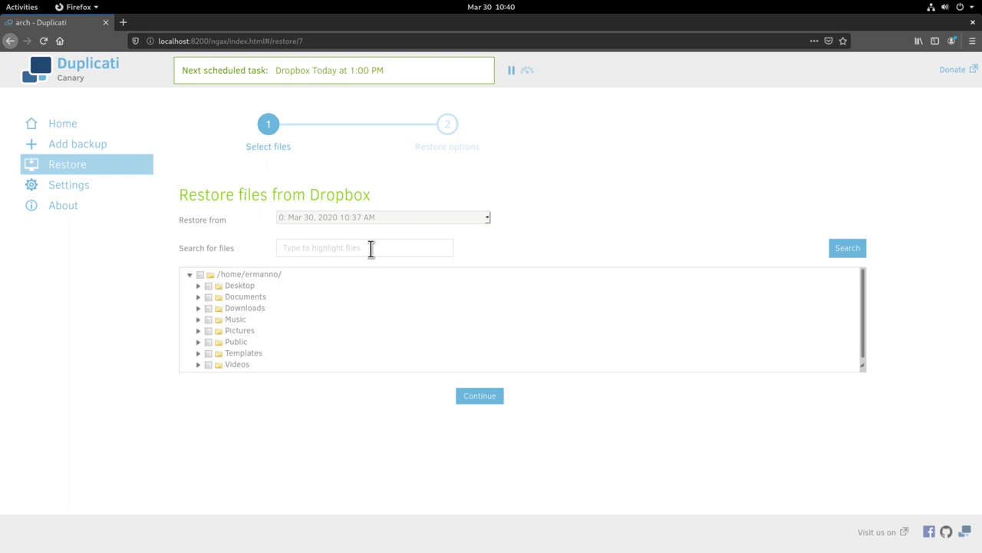
{"action": "left_click", "coordinate": [213, 277]}
{"action": "left_click", "coordinate": [470, 396]}
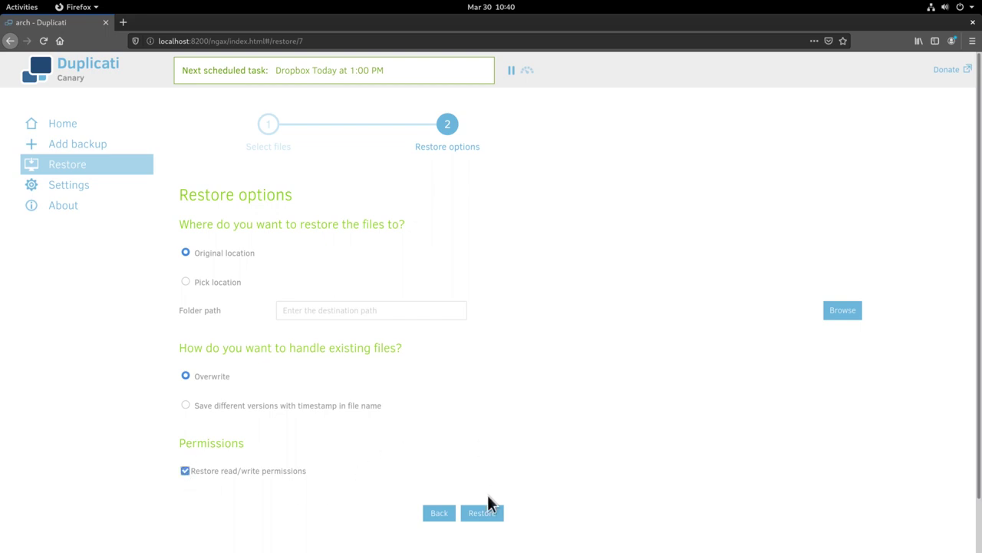
{"action": "left_click", "coordinate": [486, 516]}
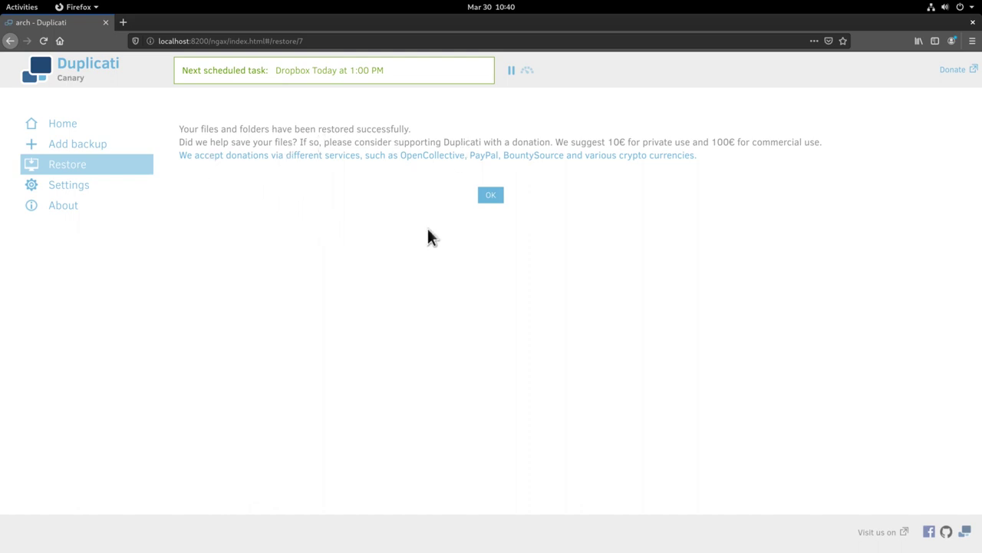
{"action": "left_click", "coordinate": [491, 196]}
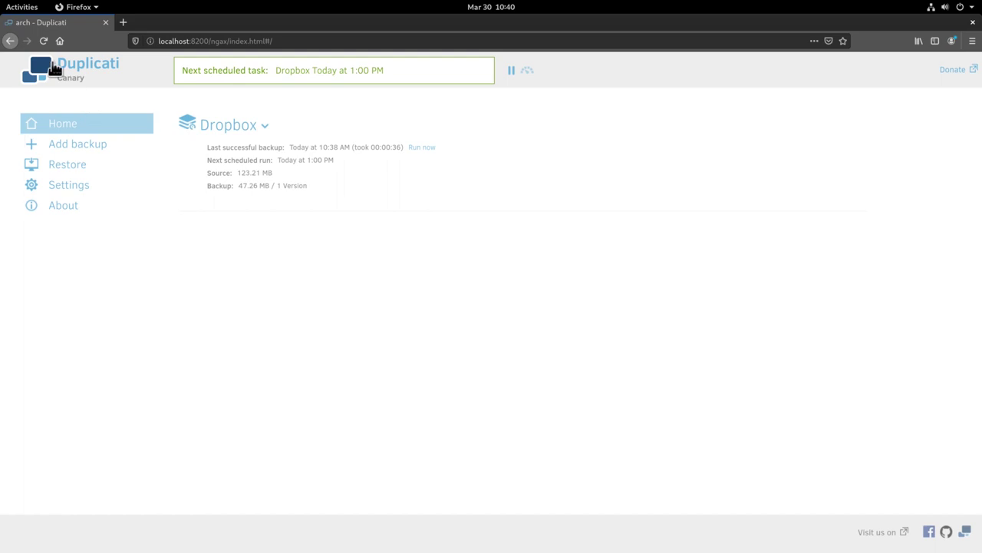
Open Files and check that Pictures contains arch.jpg again, then close the window.
{"action": "left_click", "coordinate": [19, 8]}
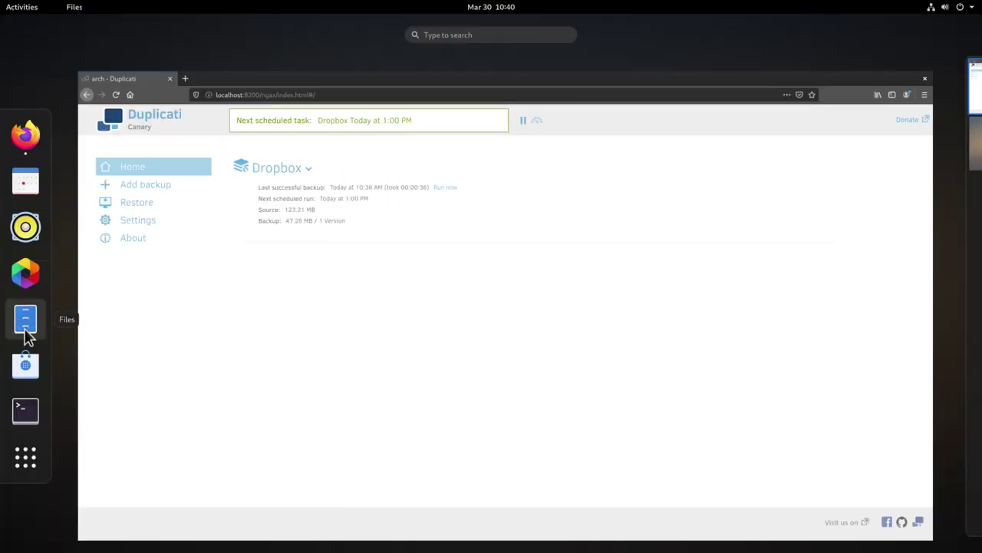
{"action": "left_click", "coordinate": [26, 332]}
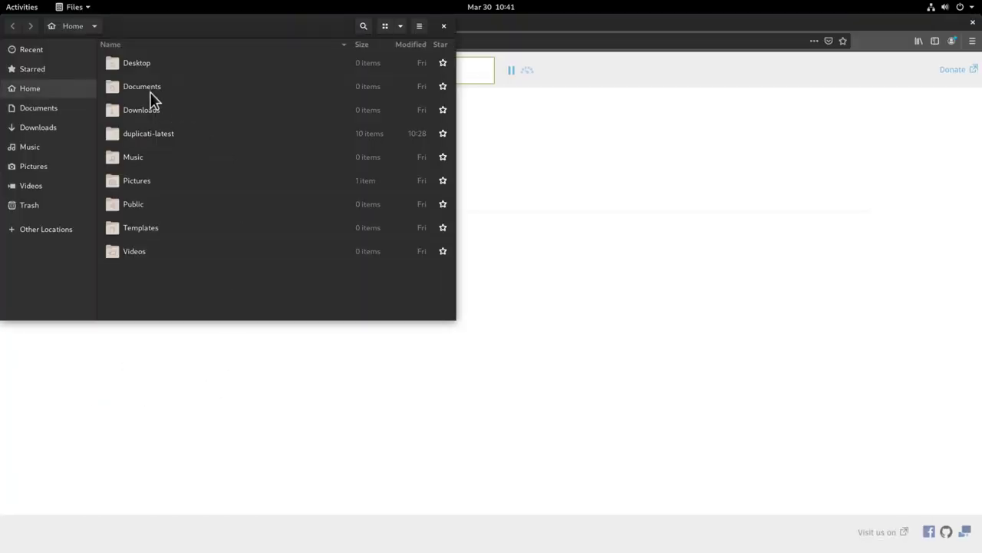
{"action": "double_click", "coordinate": [146, 188]}
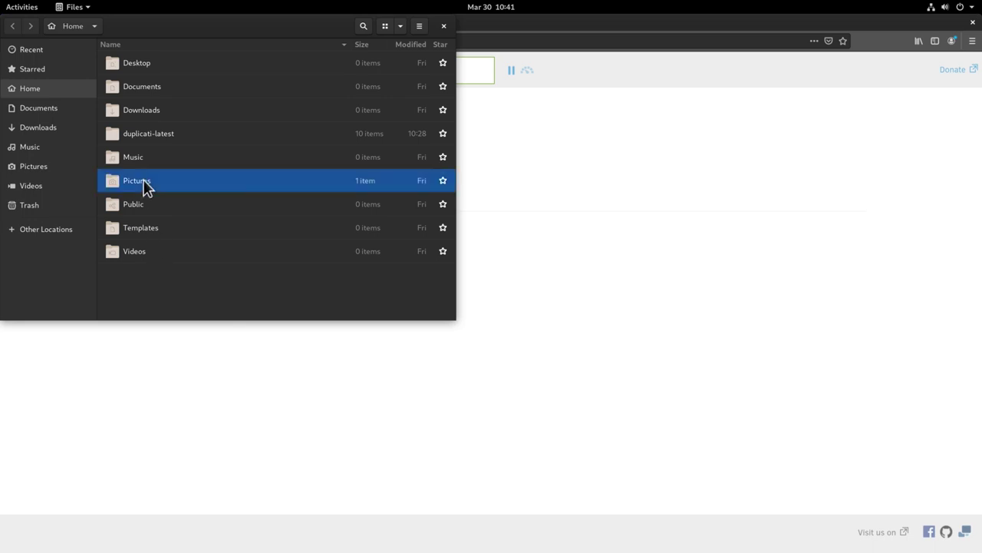
{"action": "left_click", "coordinate": [442, 27]}
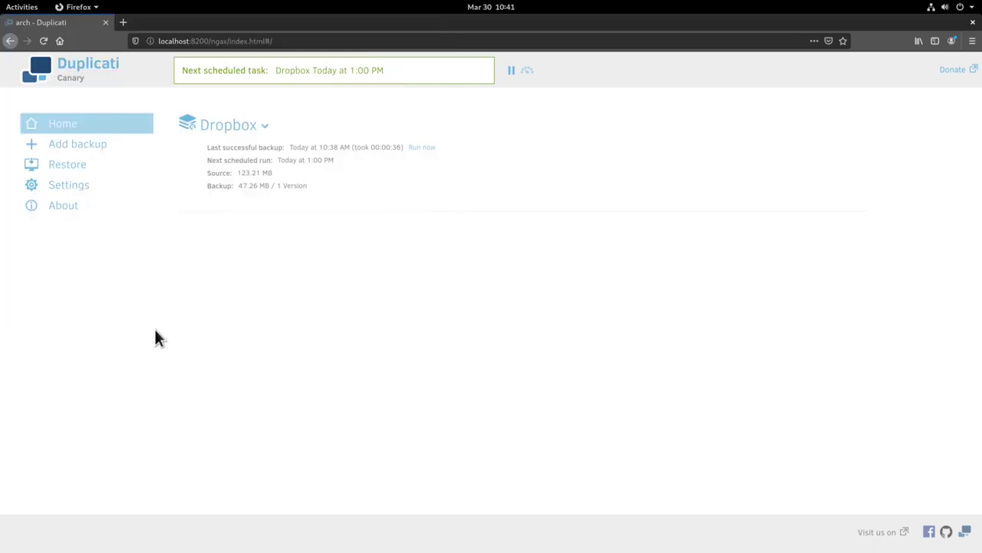
{"action": "left_click", "coordinate": [68, 146]}
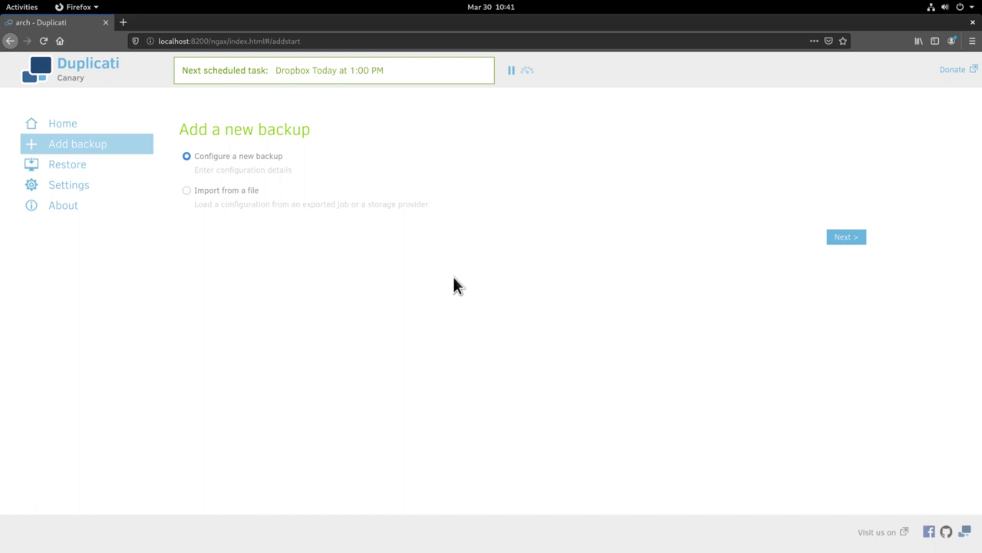
{"action": "left_click", "coordinate": [72, 126]}
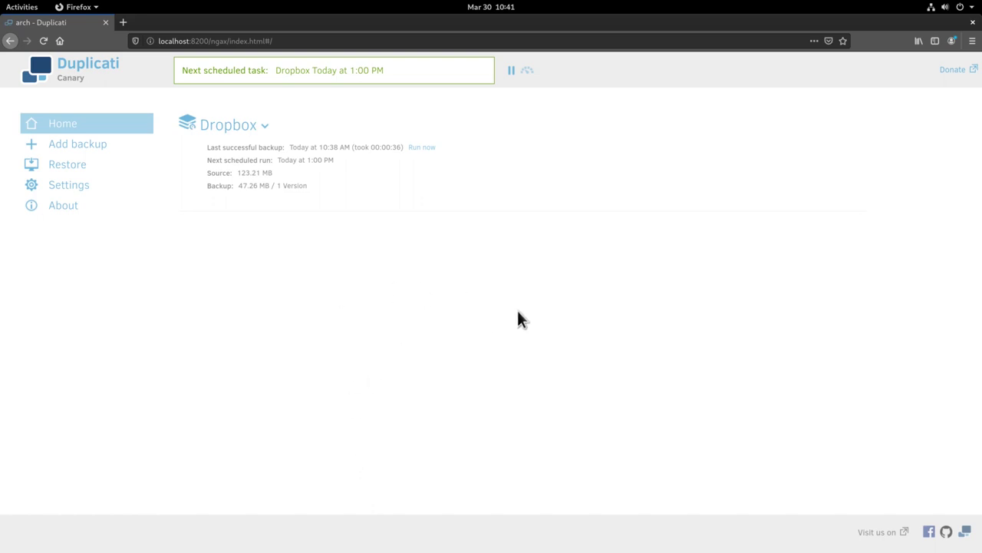
Close the Firefox window to leave the Arch Linux desktop showing.
{"action": "left_click", "coordinate": [973, 23]}
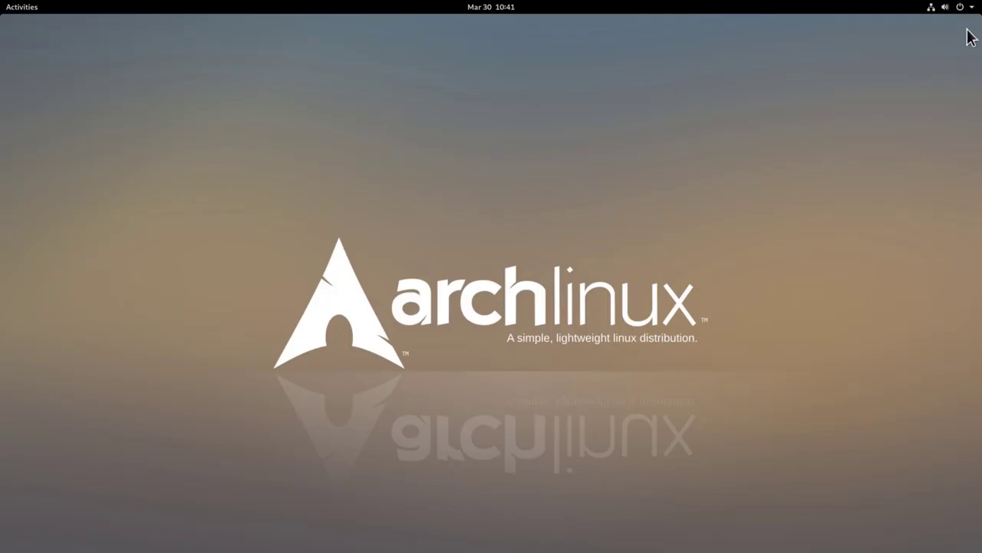